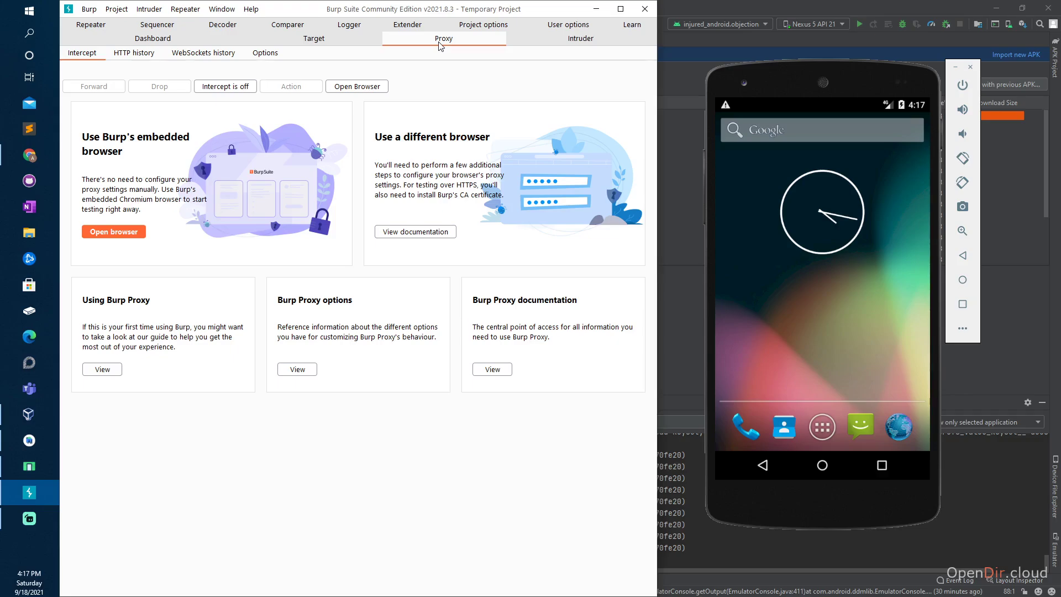
- Add a proxy listener bound to port 8082 on all interfaces in the Burp proxy options
{"action": "left_click", "coordinate": [278, 54]}
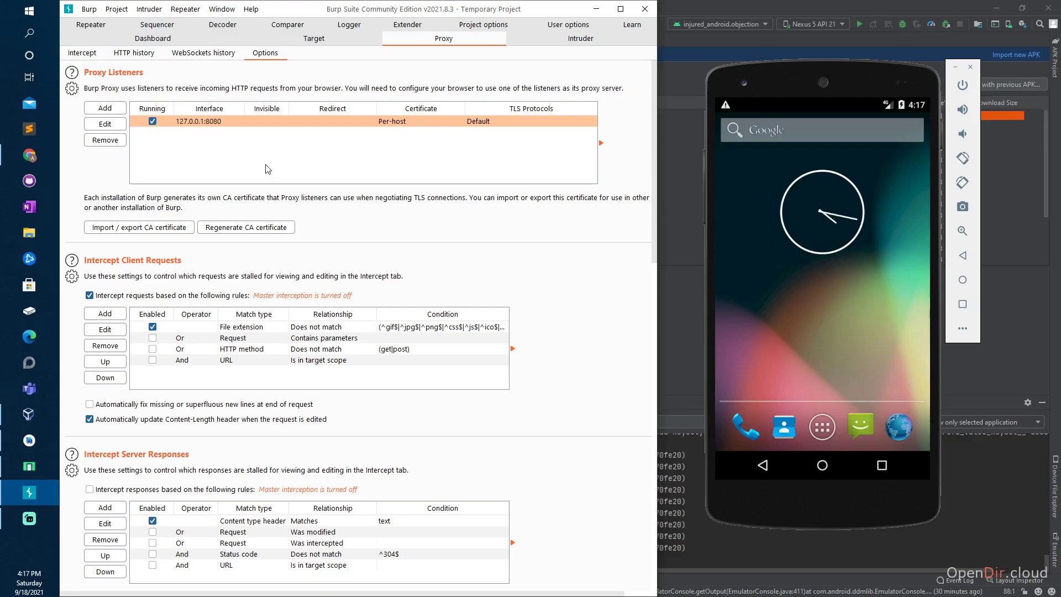
{"action": "left_click", "coordinate": [113, 109]}
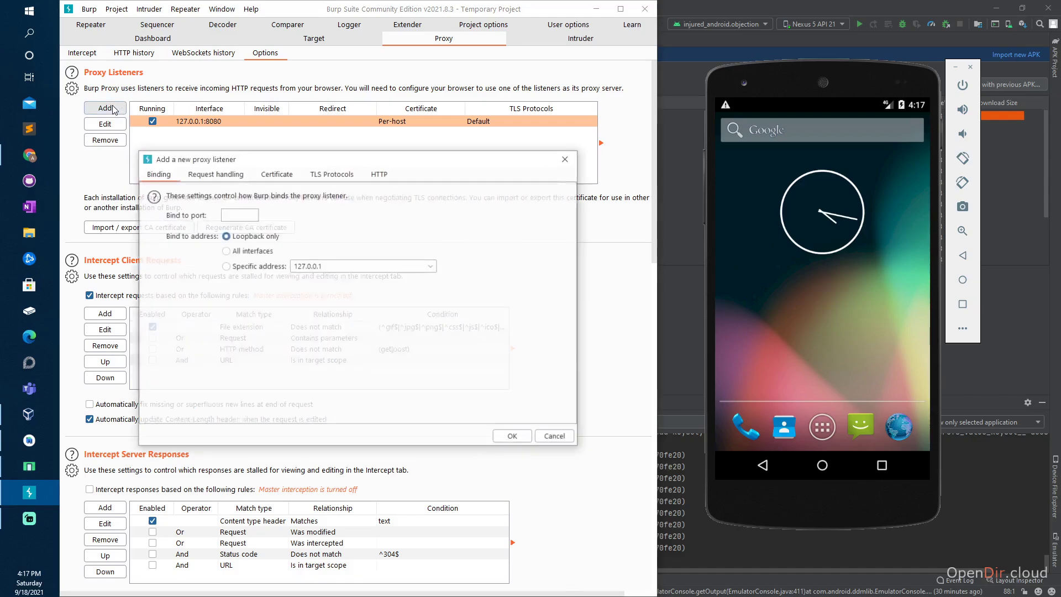
{"action": "left_click", "coordinate": [237, 215]}
{"action": "type", "text": "8082"}
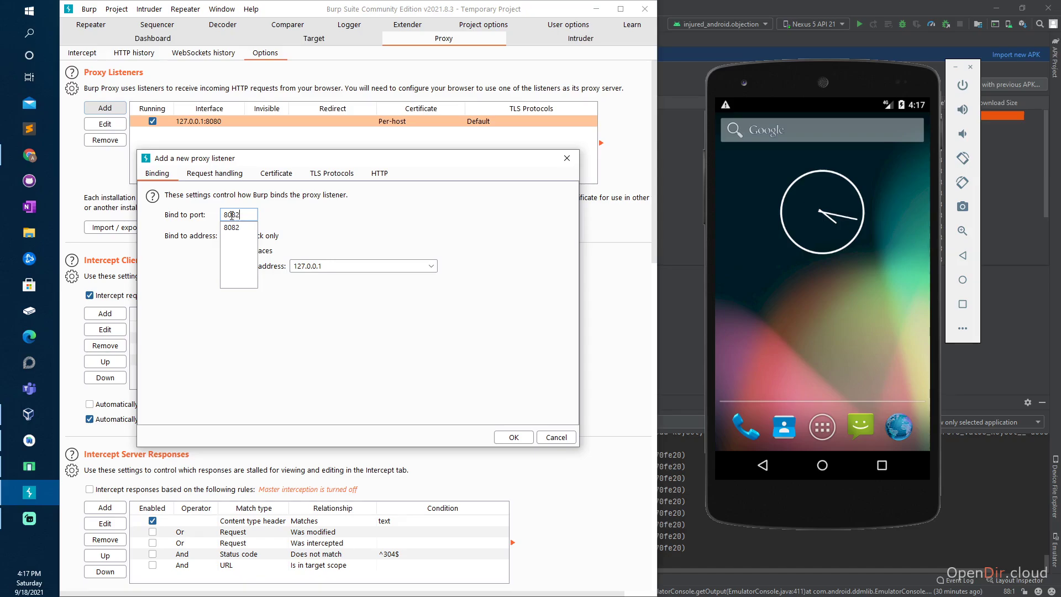
{"action": "left_click", "coordinate": [292, 199]}
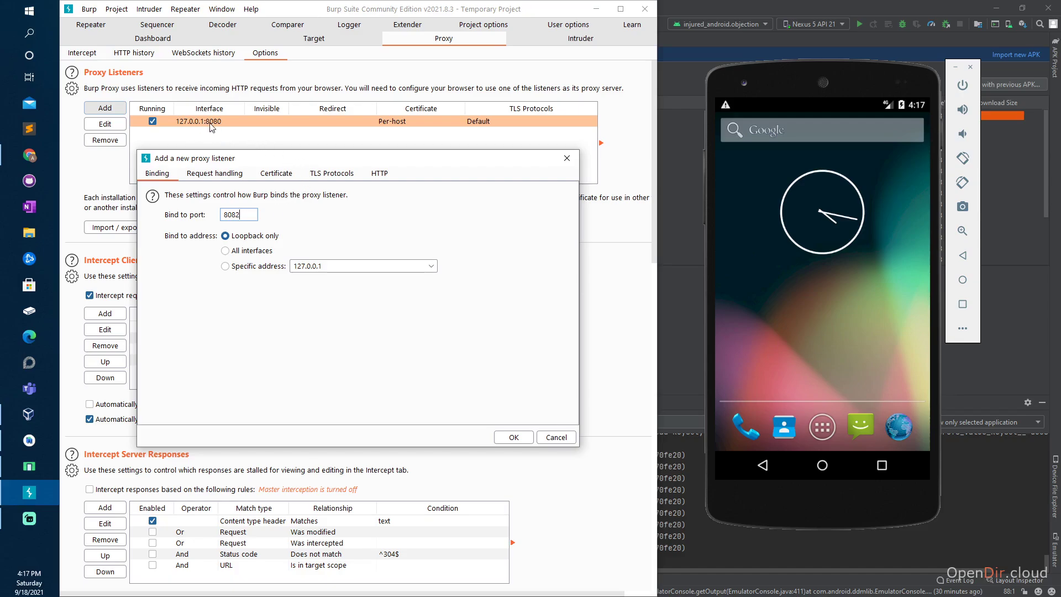
{"action": "left_click", "coordinate": [254, 252]}
{"action": "left_click", "coordinate": [511, 442]}
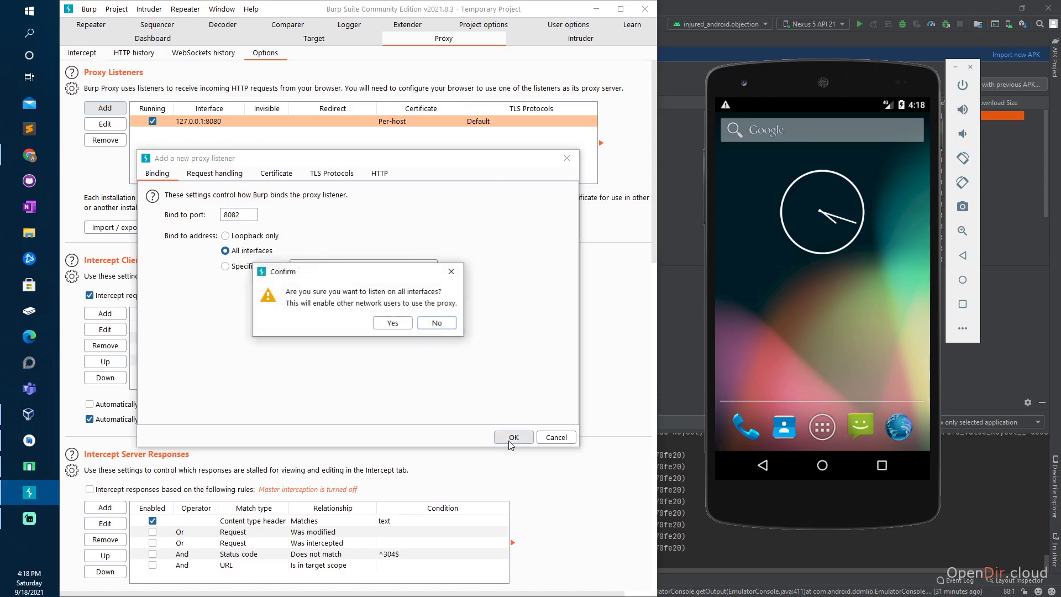
{"action": "left_click_drag", "start_coordinate": [371, 276], "coordinate": [365, 243]}
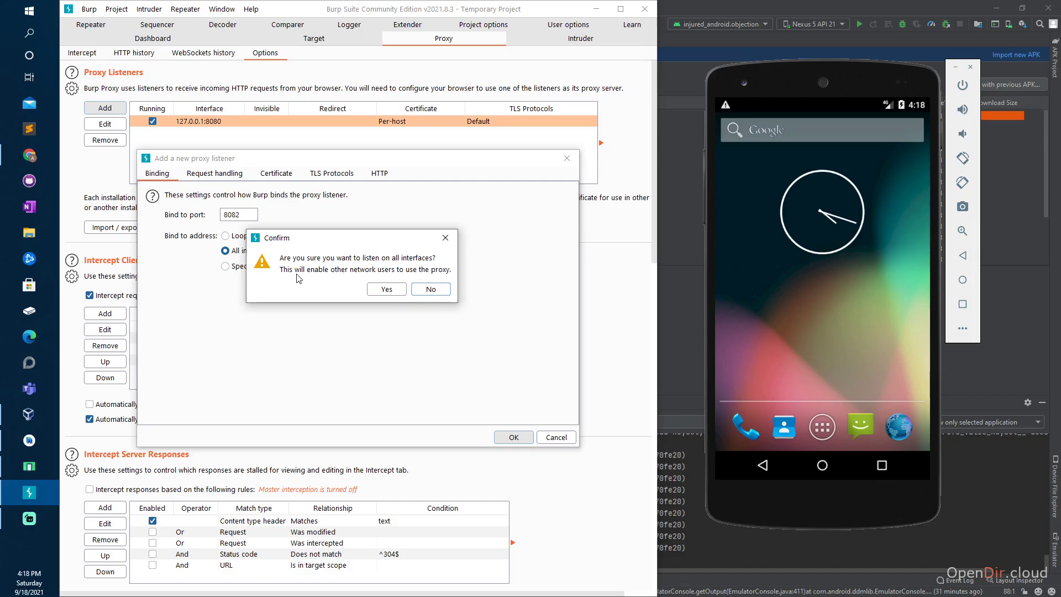
{"action": "left_click", "coordinate": [387, 289]}
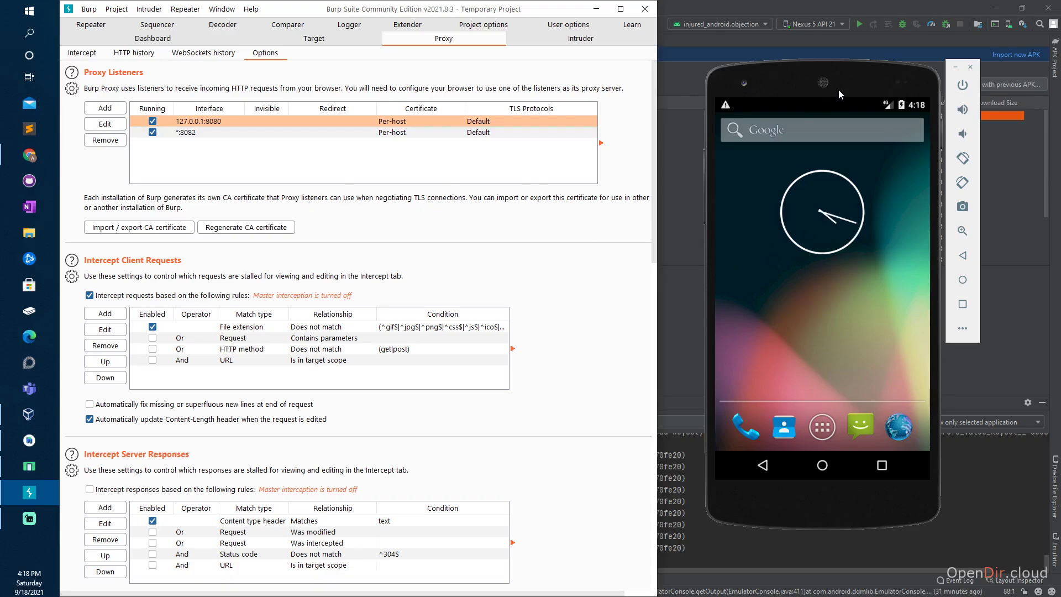
- In the emulator's extended proxy settings, disable the Android Studio HTTP proxy settings and choose manual proxy configuration
{"action": "left_click_drag", "start_coordinate": [838, 89], "coordinate": [822, 86]}
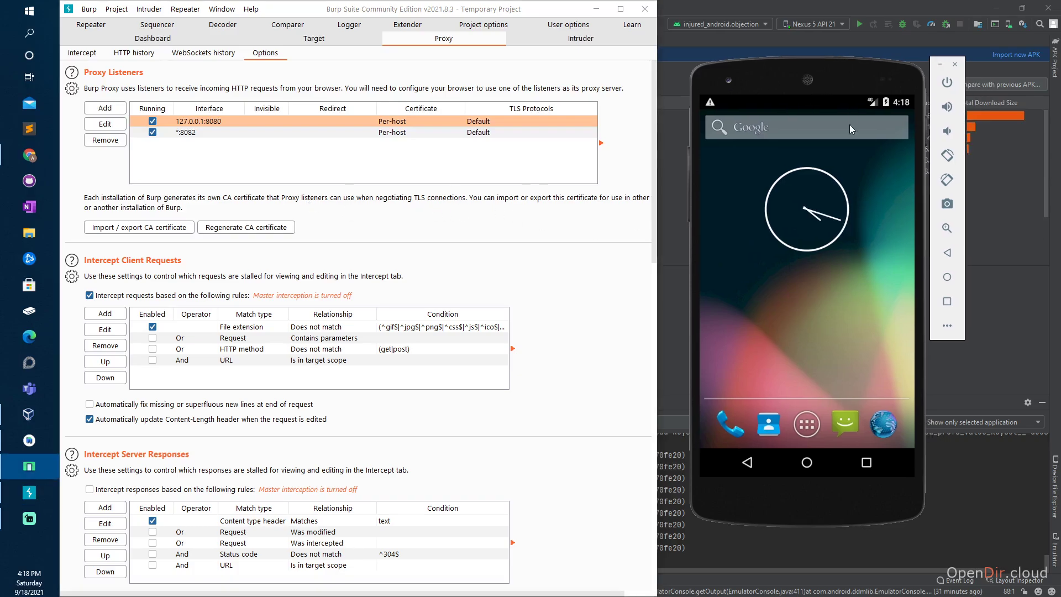
{"action": "left_click", "coordinate": [948, 328]}
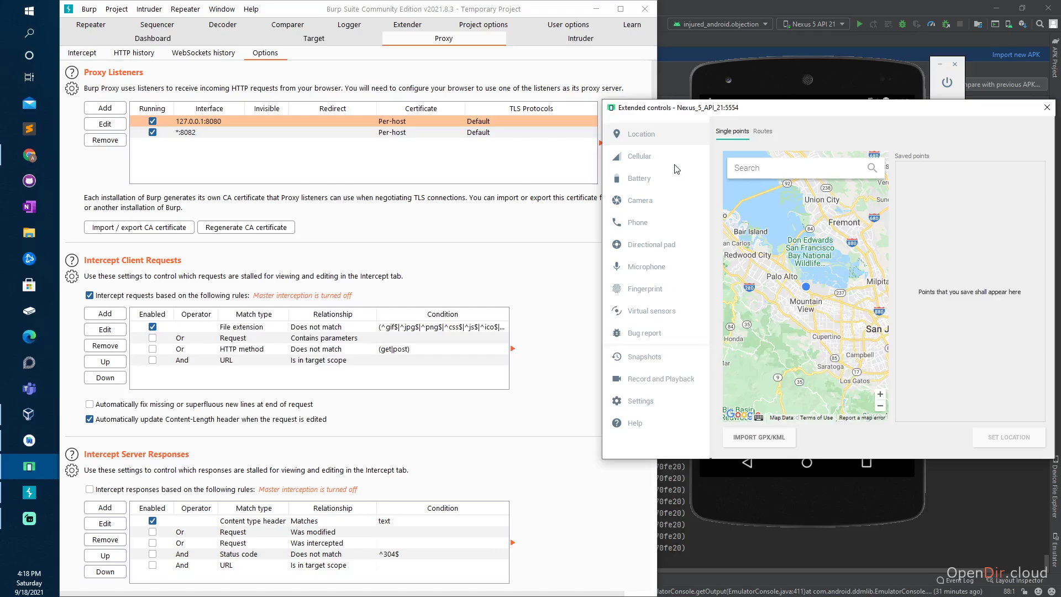
{"action": "left_click", "coordinate": [641, 402]}
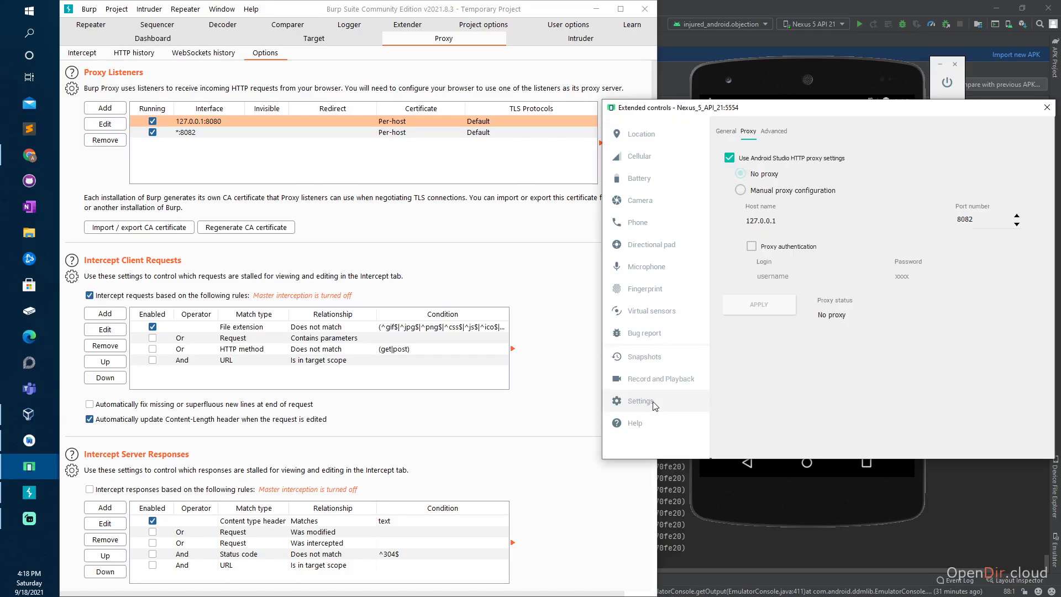
{"action": "left_click", "coordinate": [729, 158]}
{"action": "left_click", "coordinate": [741, 190]}
- Set the emulator proxy's host name to 127.0.0.1 and port number to 8082, apply it, and close the extended controls
{"action": "left_click_drag", "start_coordinate": [781, 221], "coordinate": [731, 223]}
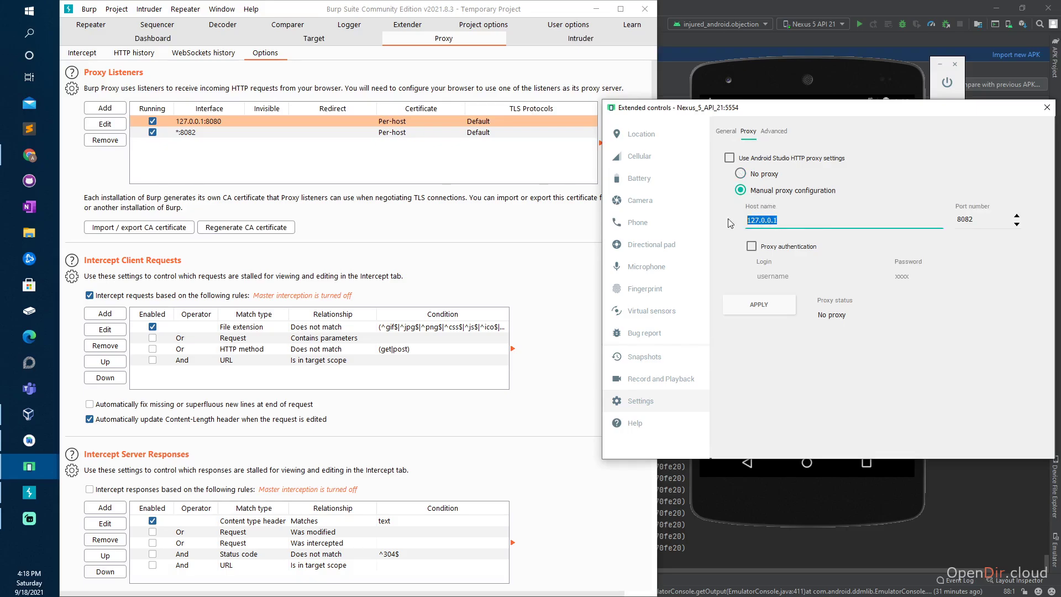
{"action": "key", "text": "BackSpace"}
{"action": "left_click_drag", "start_coordinate": [985, 219], "coordinate": [925, 219]}
{"action": "key", "text": "BackSpace"}
{"action": "left_click", "coordinate": [832, 226]}
{"action": "type", "text": "127.0.0.1"}
{"action": "key", "text": "Tab"}
{"action": "type", "text": "808"}
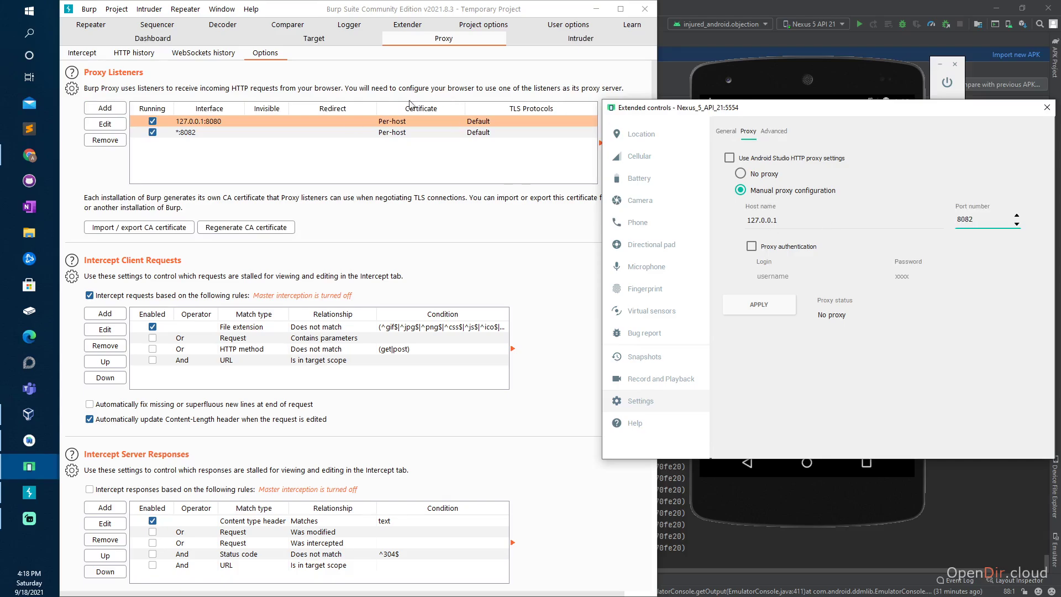
{"action": "left_click", "coordinate": [780, 307]}
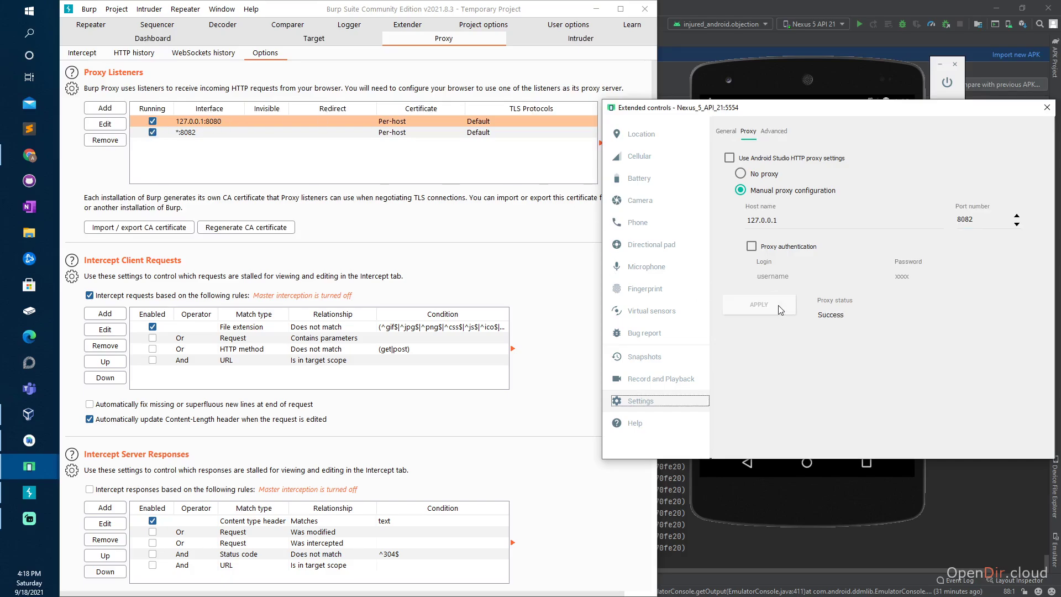
{"action": "left_click_drag", "start_coordinate": [898, 118], "coordinate": [864, 120]}
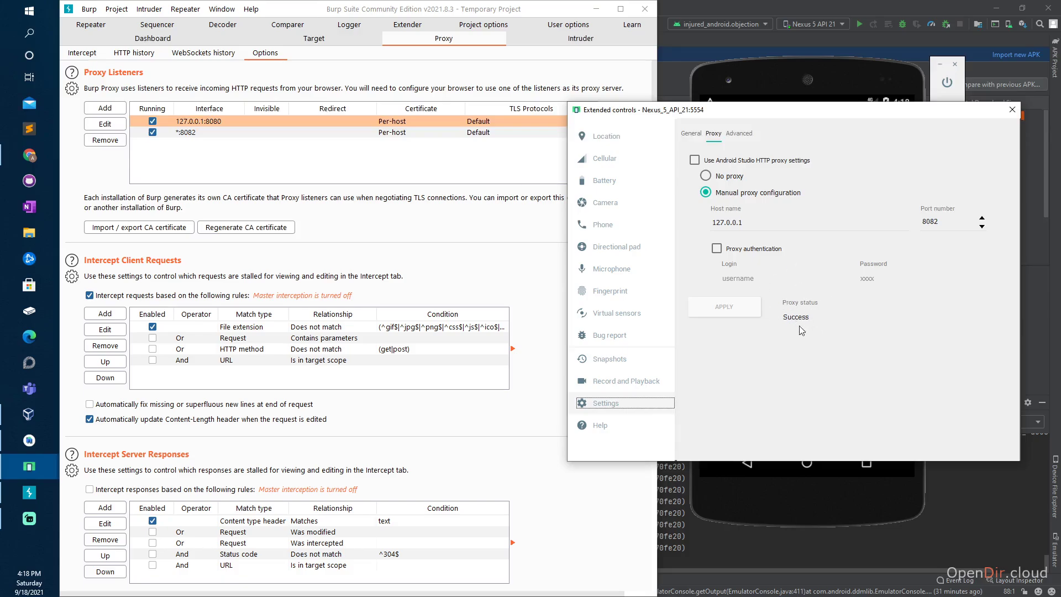
{"action": "left_click", "coordinate": [1011, 115]}
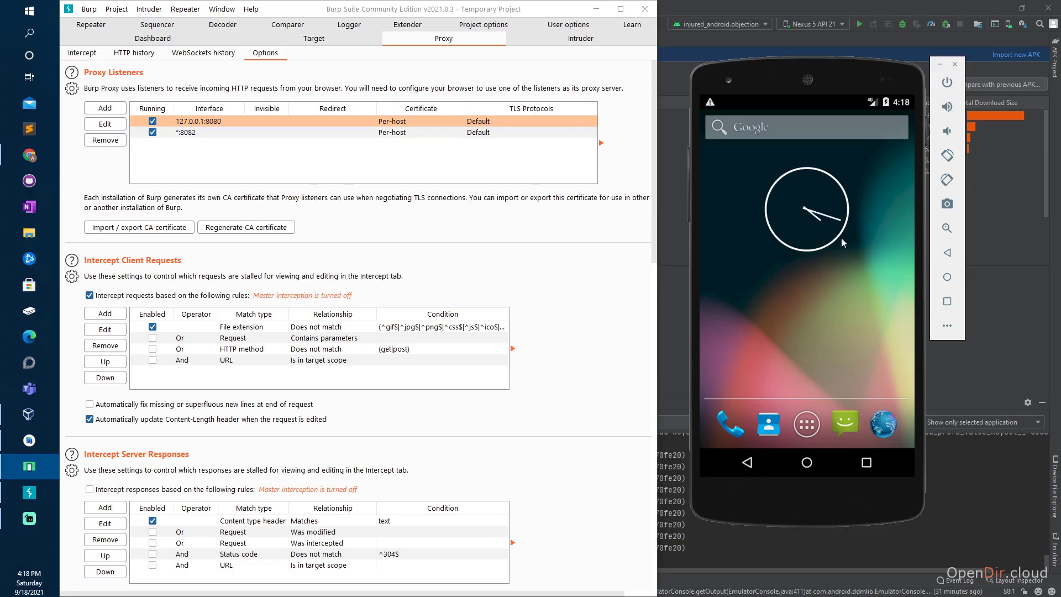
- Open the emulator's web browser and load google.com through the proxy
{"action": "left_click", "coordinate": [884, 432]}
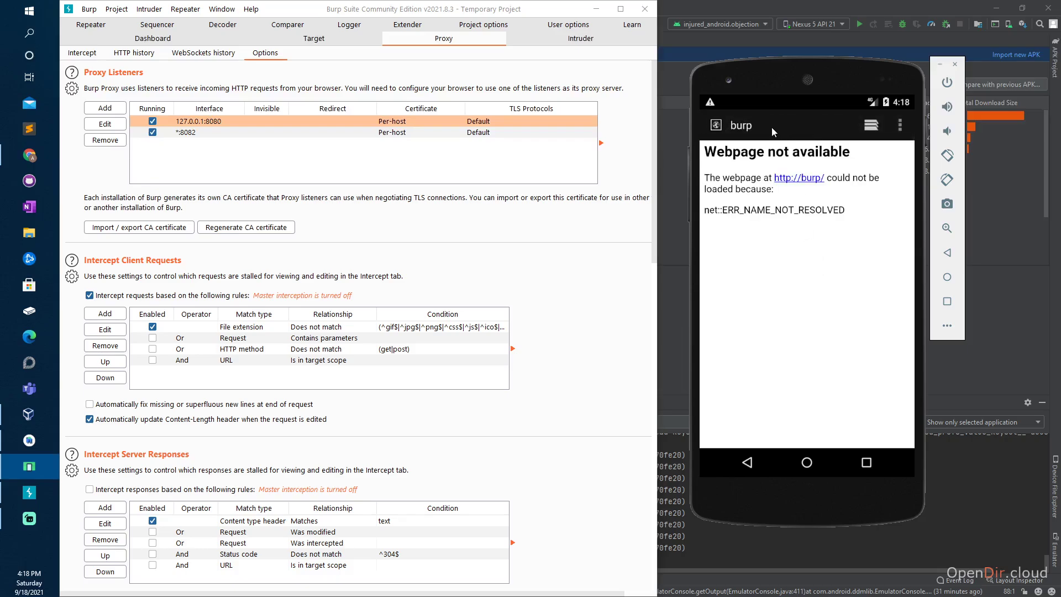
{"action": "left_click", "coordinate": [740, 131]}
{"action": "type", "text": "google.com"}
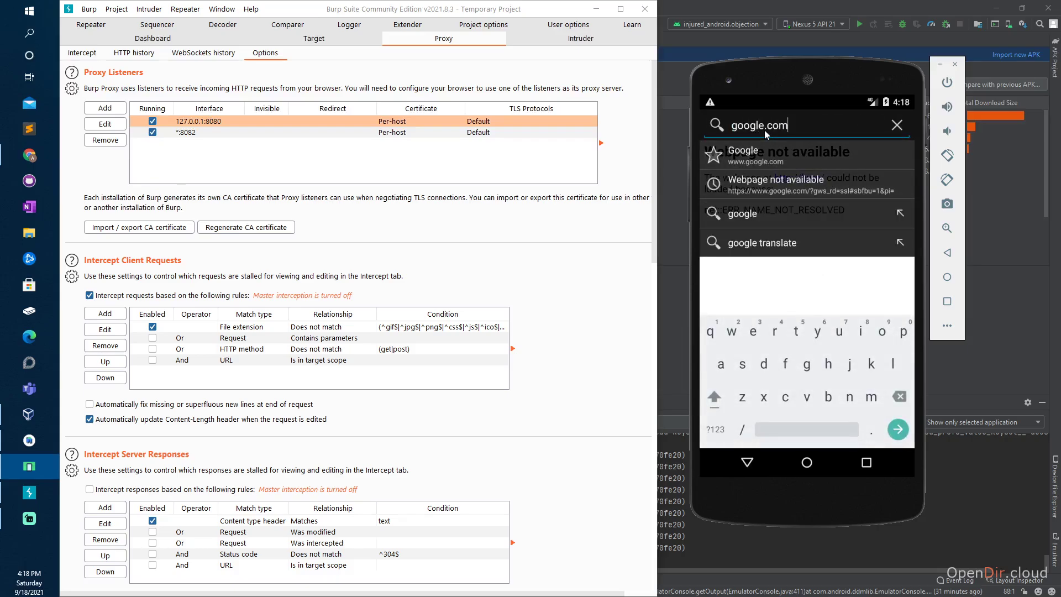
{"action": "key", "text": "Return"}
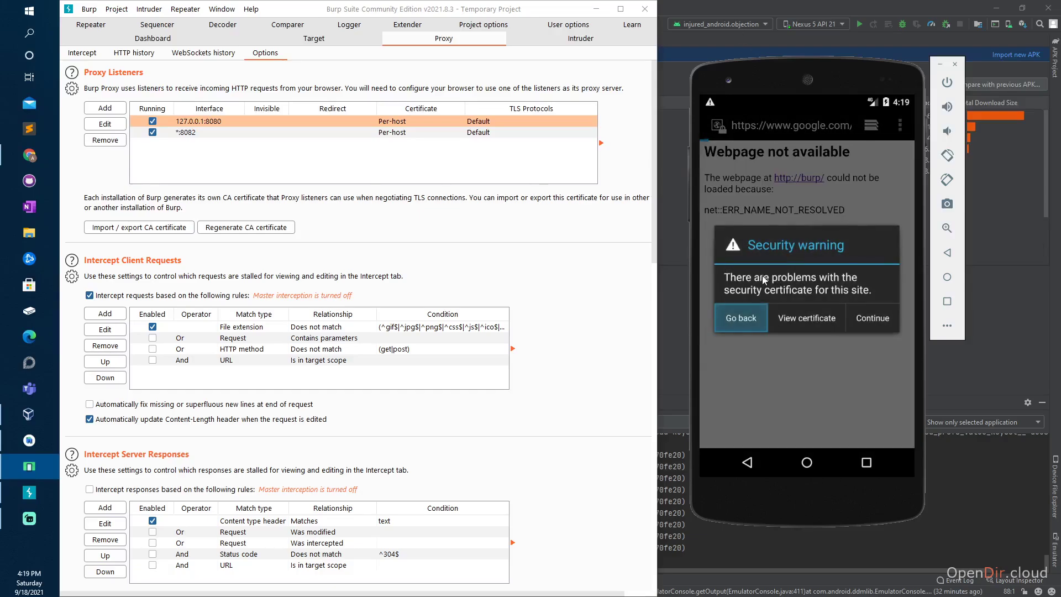
- Examine the site's security certificate from the warning, including issuer, validity and fingerprints, and close its details
{"action": "left_click", "coordinate": [814, 322]}
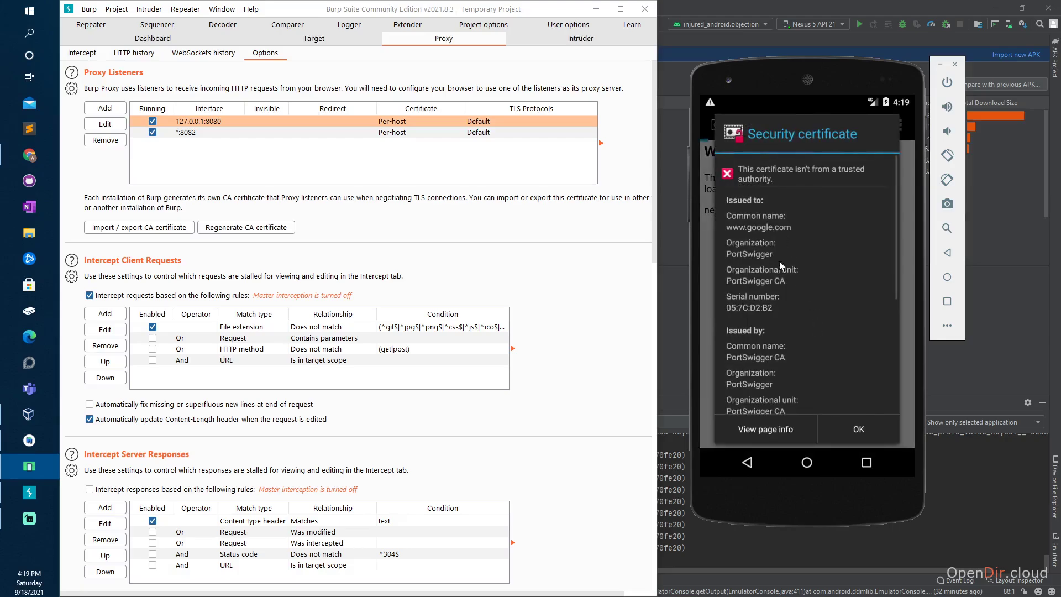
{"action": "scroll", "coordinate": [773, 279], "scroll_direction": "down", "scroll_amount": 1}
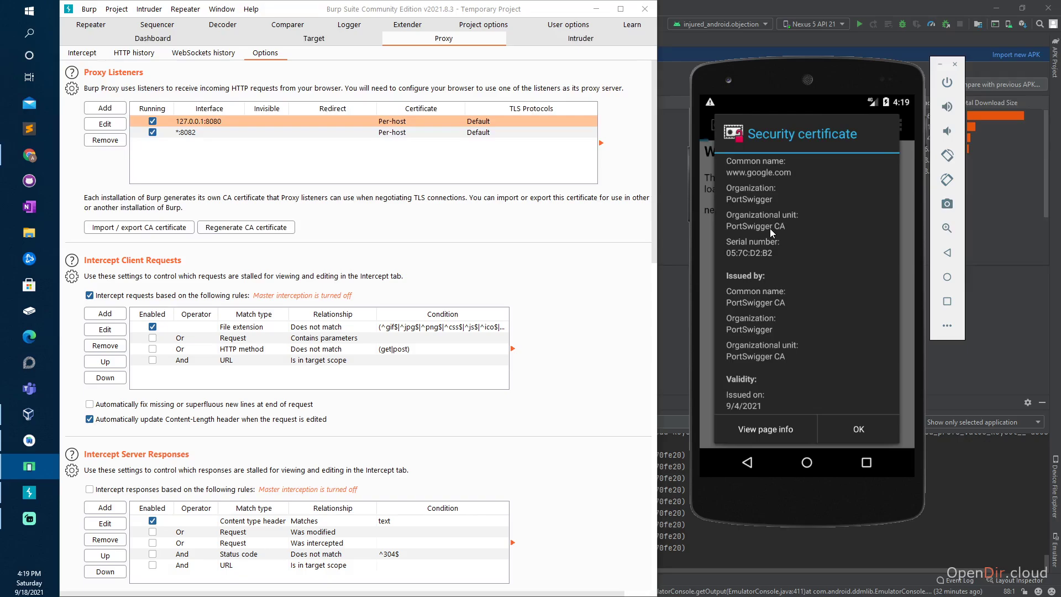
{"action": "scroll", "coordinate": [779, 243], "scroll_direction": "down", "scroll_amount": 2}
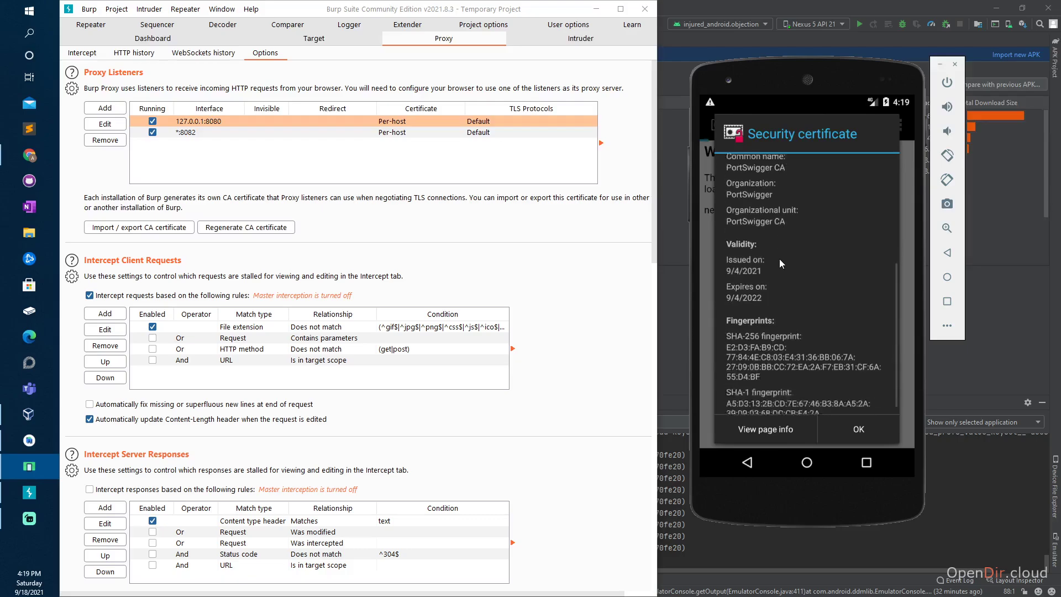
{"action": "scroll", "coordinate": [784, 303], "scroll_direction": "down", "scroll_amount": 1}
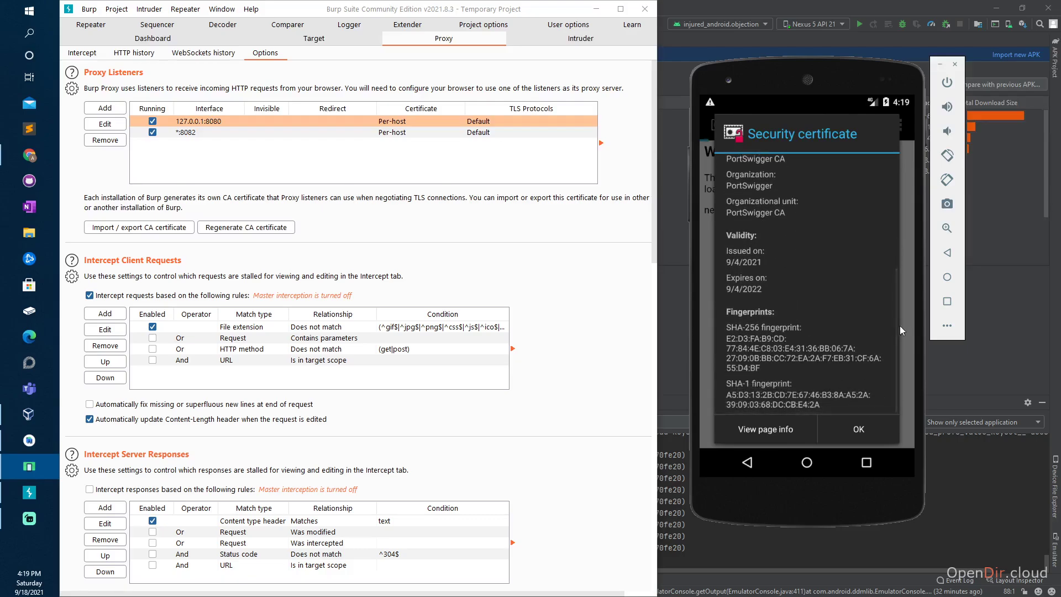
{"action": "left_click_drag", "start_coordinate": [896, 325], "coordinate": [885, 216]}
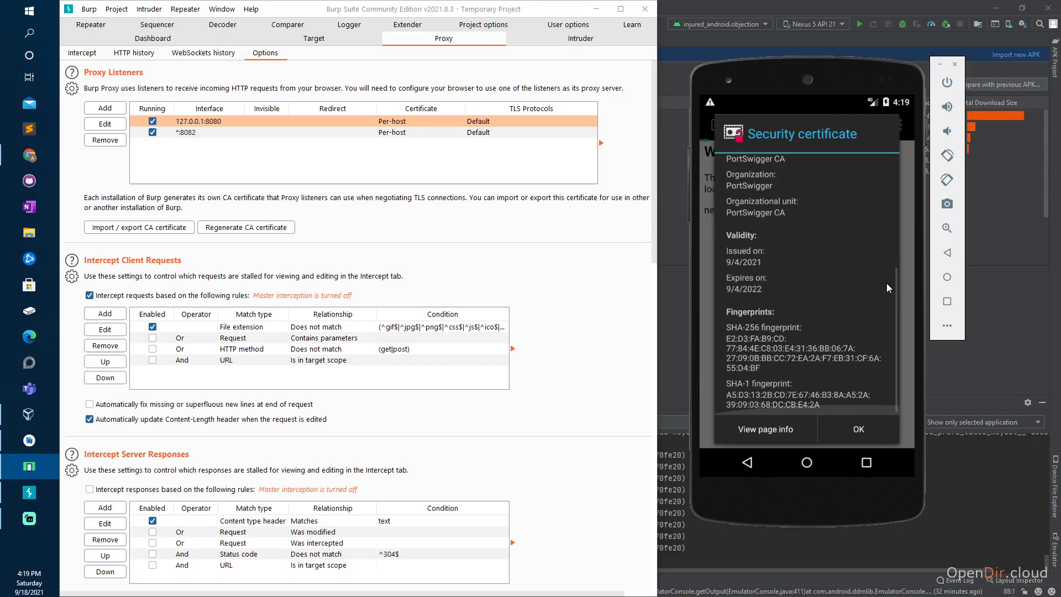
{"action": "left_click", "coordinate": [874, 427]}
- Dismiss the browser and Settings from the emulator's recent apps
{"action": "left_click", "coordinate": [866, 462]}
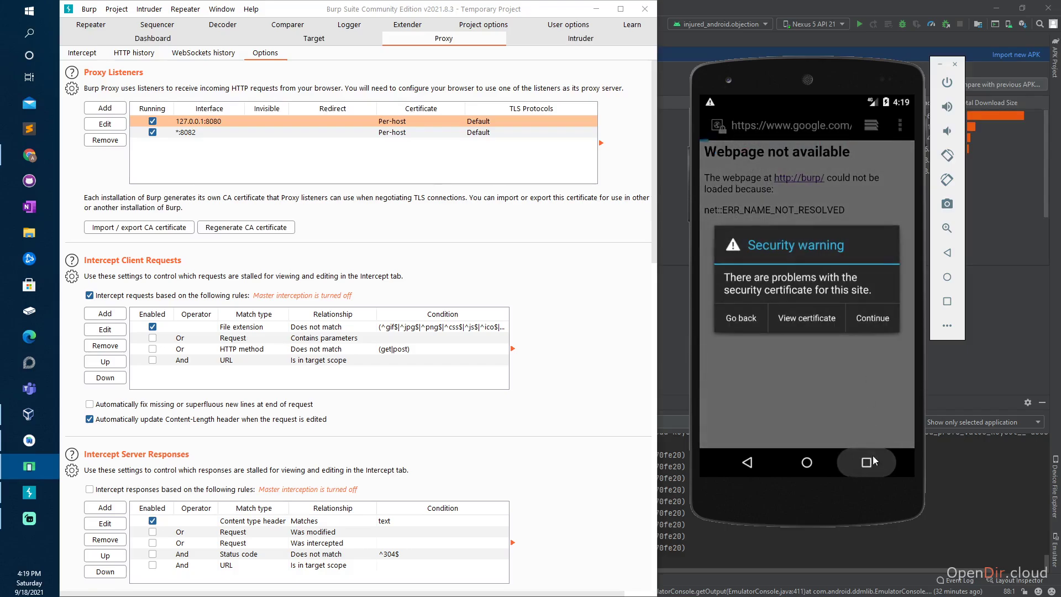
{"action": "left_click_drag", "start_coordinate": [735, 299], "coordinate": [951, 303]}
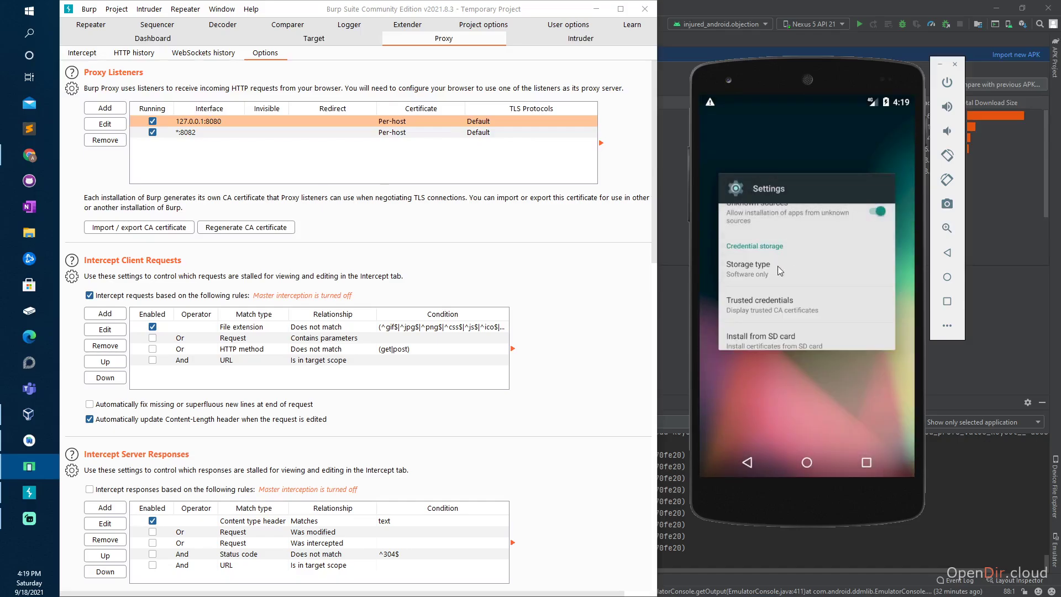
{"action": "left_click_drag", "start_coordinate": [779, 266], "coordinate": [918, 253]}
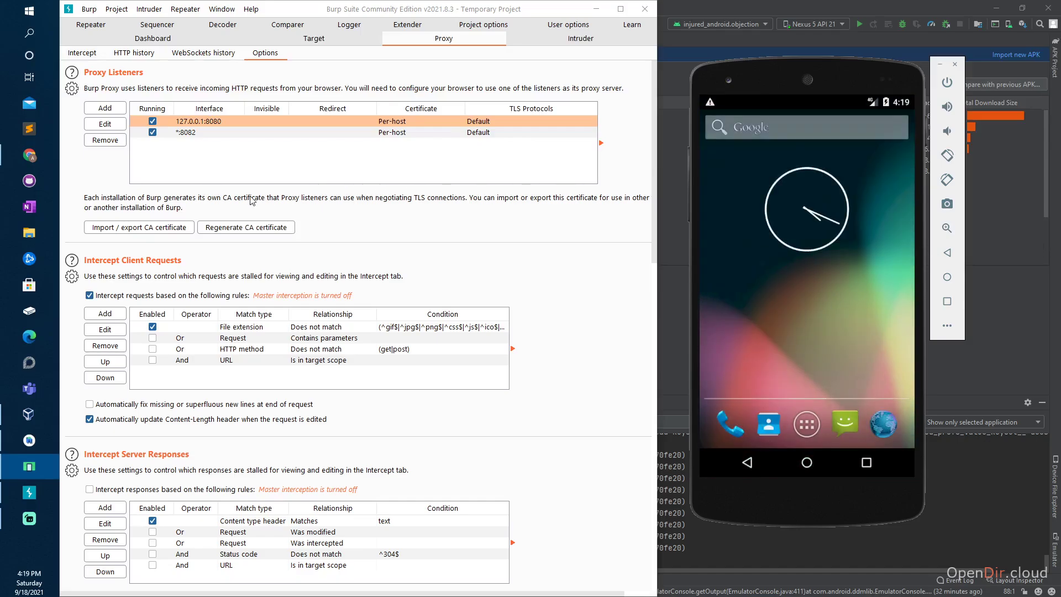
- Return to Burp Suite and start exporting its CA certificate in DER format
{"action": "left_click", "coordinate": [320, 14]}
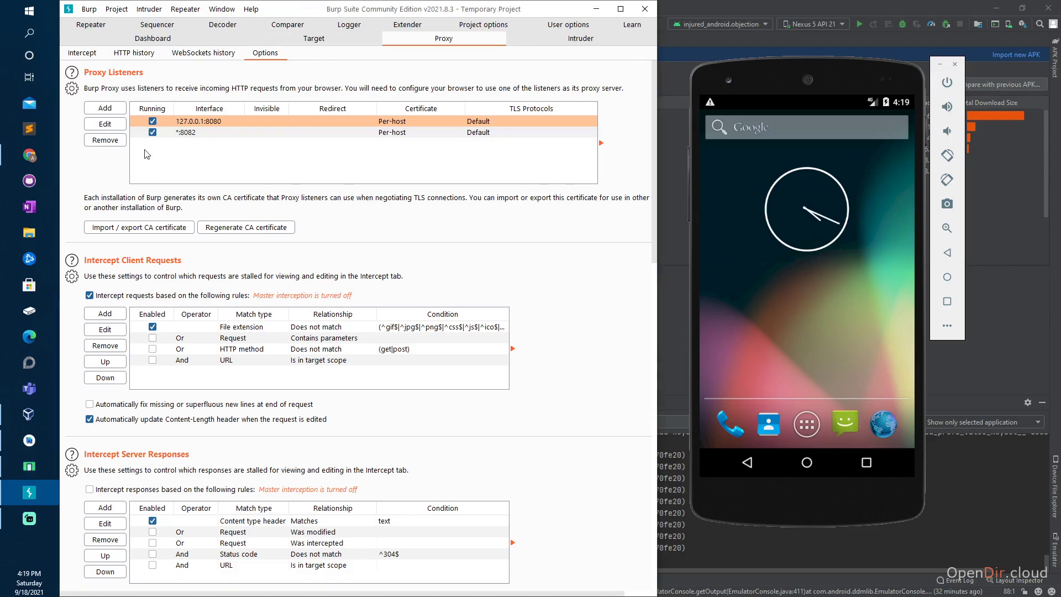
{"action": "left_click", "coordinate": [144, 231]}
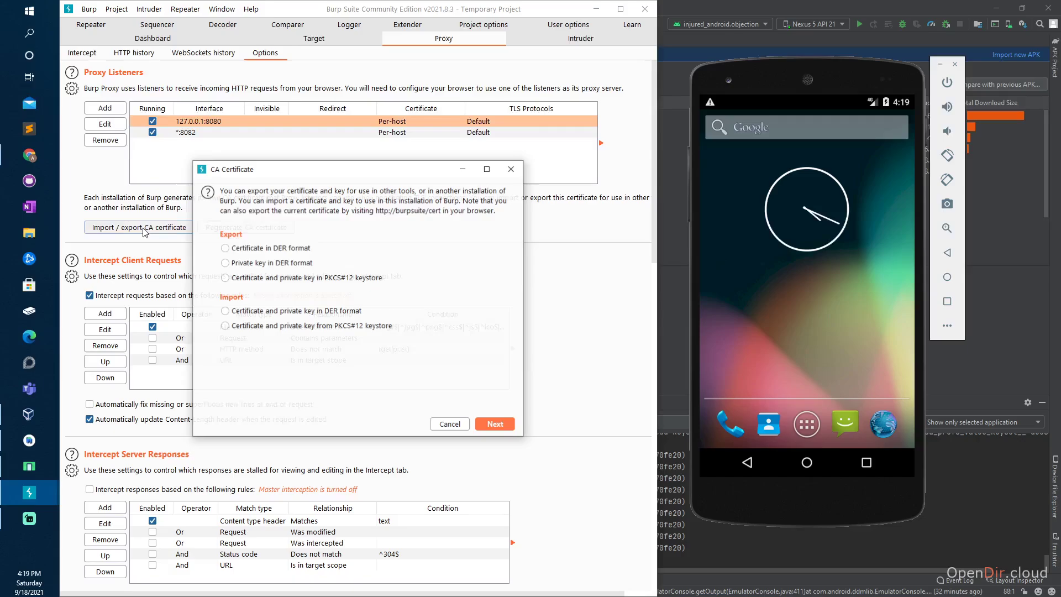
{"action": "left_click", "coordinate": [242, 253]}
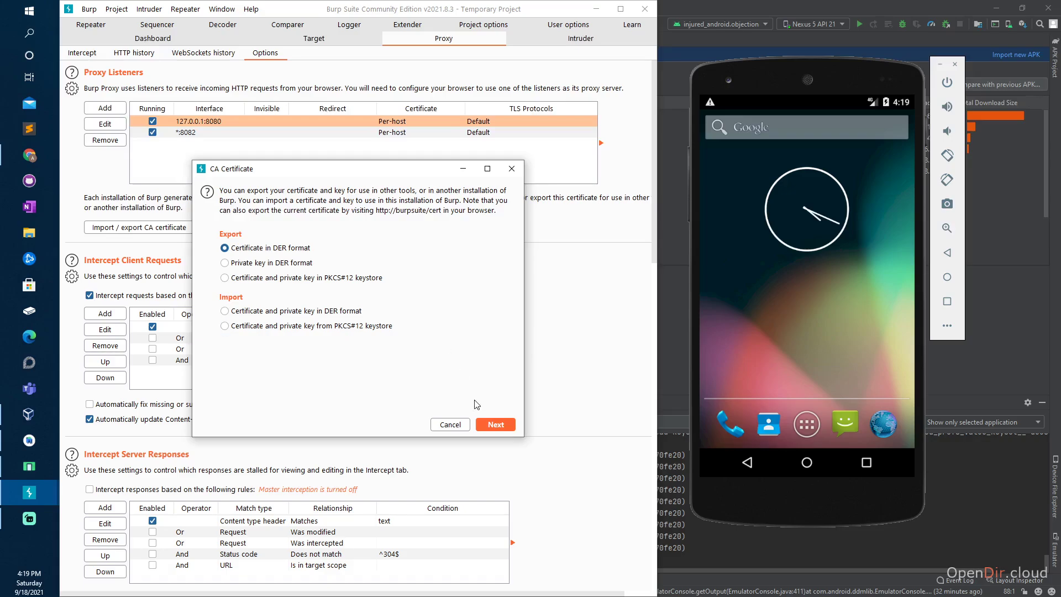
{"action": "left_click", "coordinate": [504, 425]}
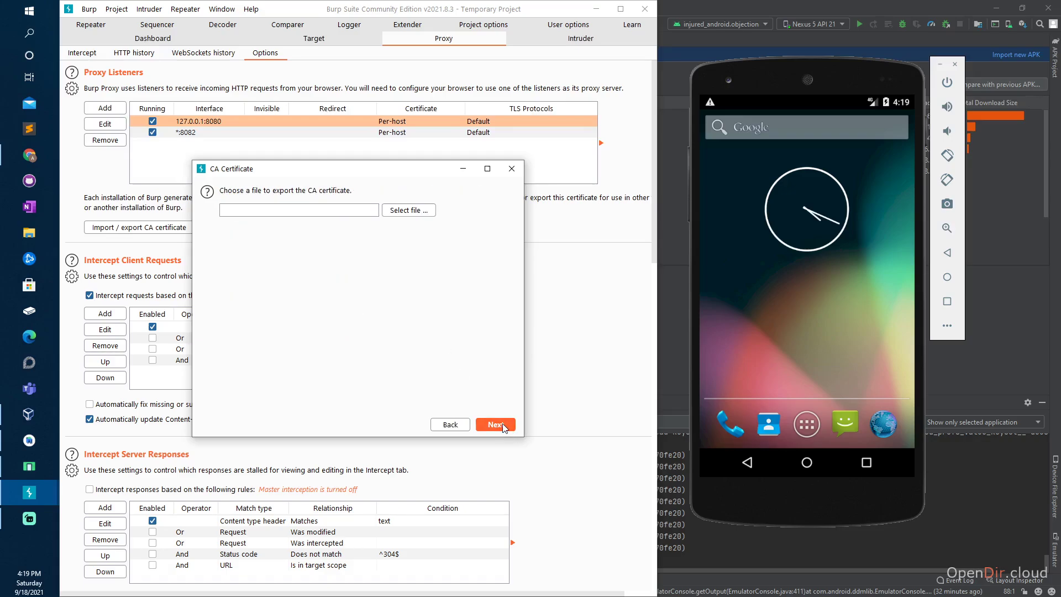
- Export the CA certificate to the Documents folder as Burp_TCMAcademy.CER and close the export wizard
{"action": "left_click", "coordinate": [414, 216]}
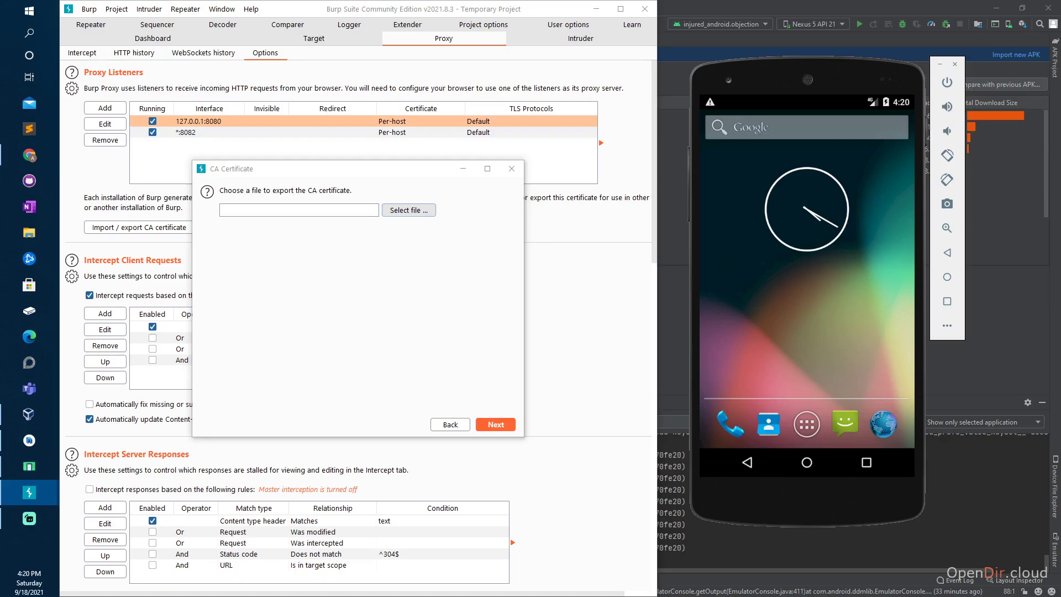
{"action": "left_click_drag", "start_coordinate": [0, 123], "coordinate": [503, 152]}
{"action": "type", "text": "Burp"}
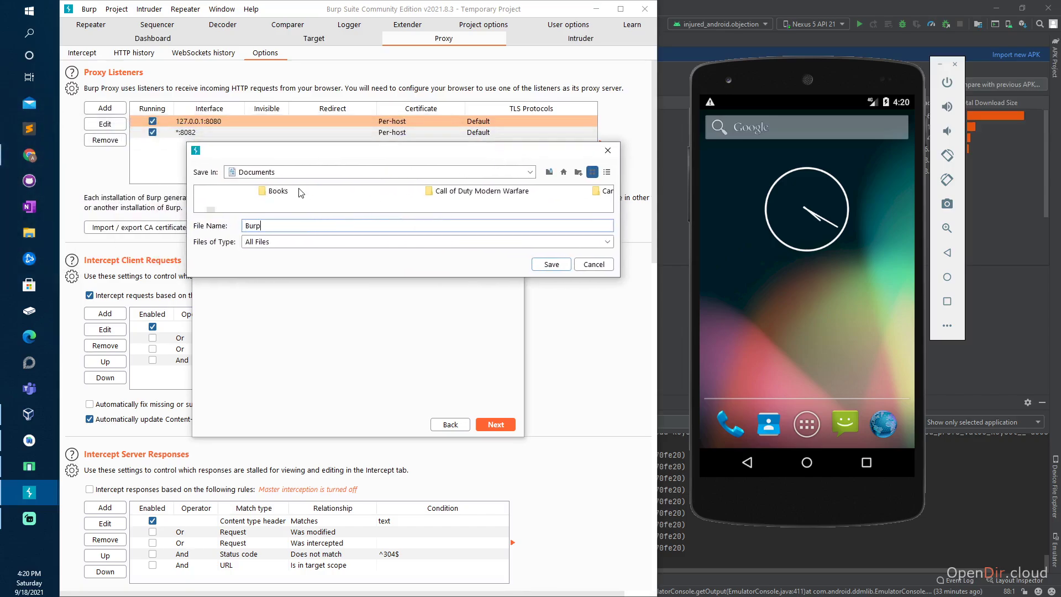
{"action": "type", "text": "_TCMAcadaemyt.CER"}
{"action": "left_click_drag", "start_coordinate": [323, 225], "coordinate": [308, 226]}
{"action": "left_click", "coordinate": [550, 264]}
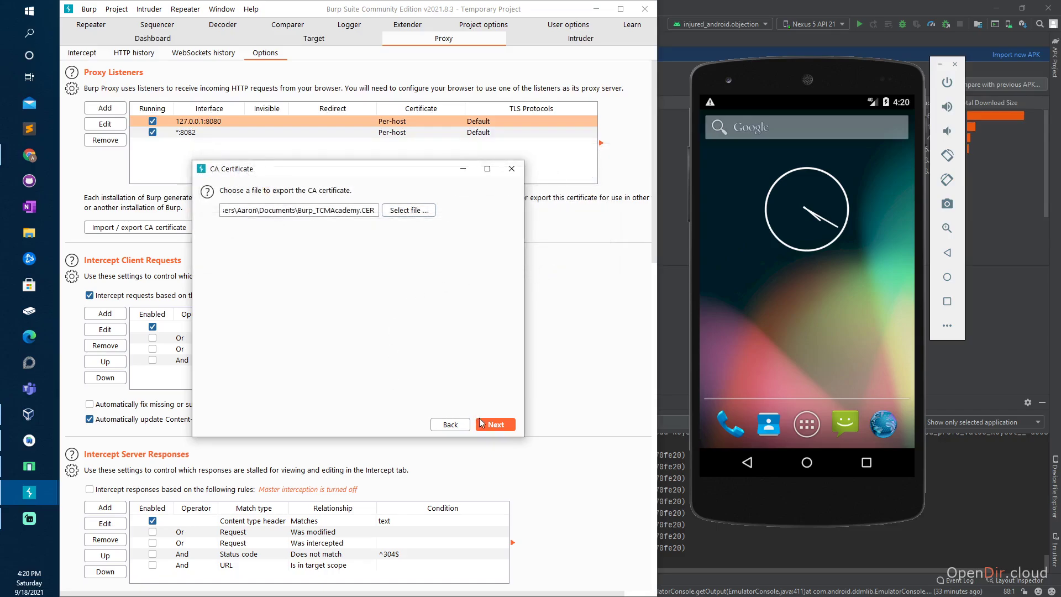
{"action": "left_click", "coordinate": [496, 424]}
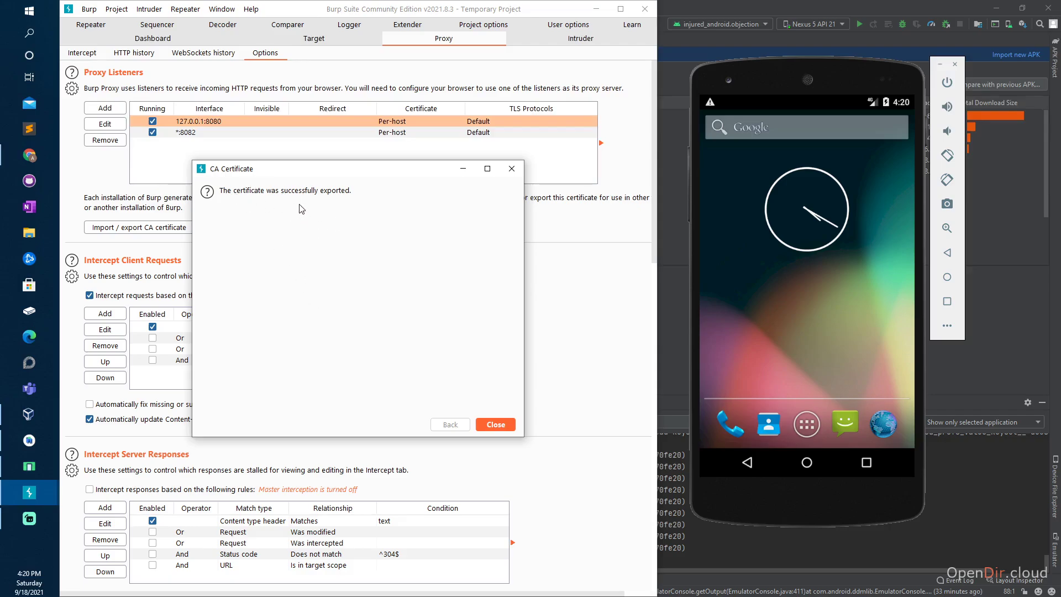
{"action": "left_click", "coordinate": [499, 426]}
- Copy the Burp_TCMAcademy certificate from the Documents folder onto the Android emulator
{"action": "left_click", "coordinate": [32, 232]}
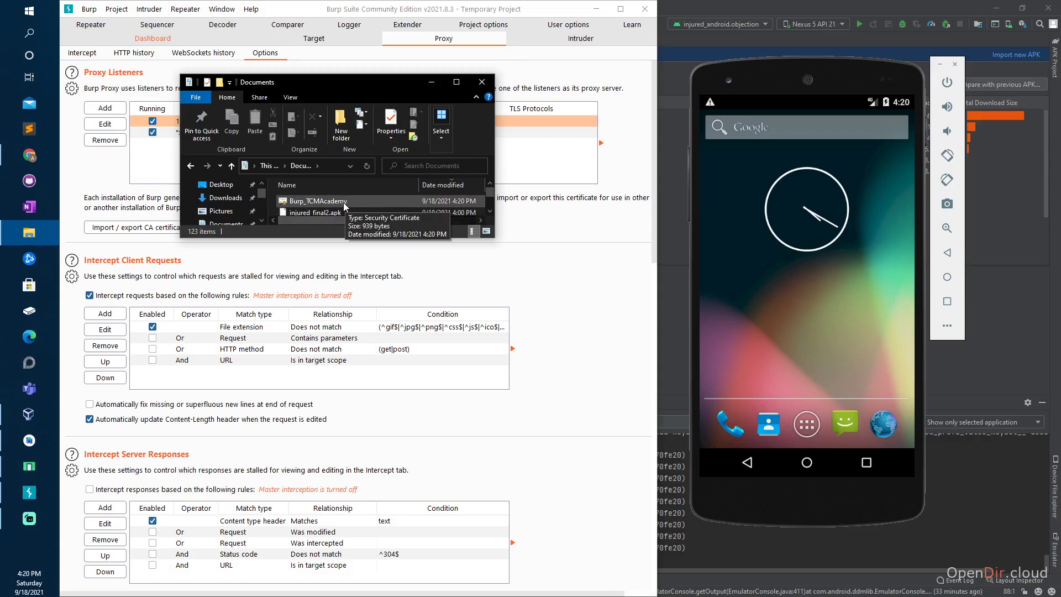
{"action": "left_click", "coordinate": [343, 202]}
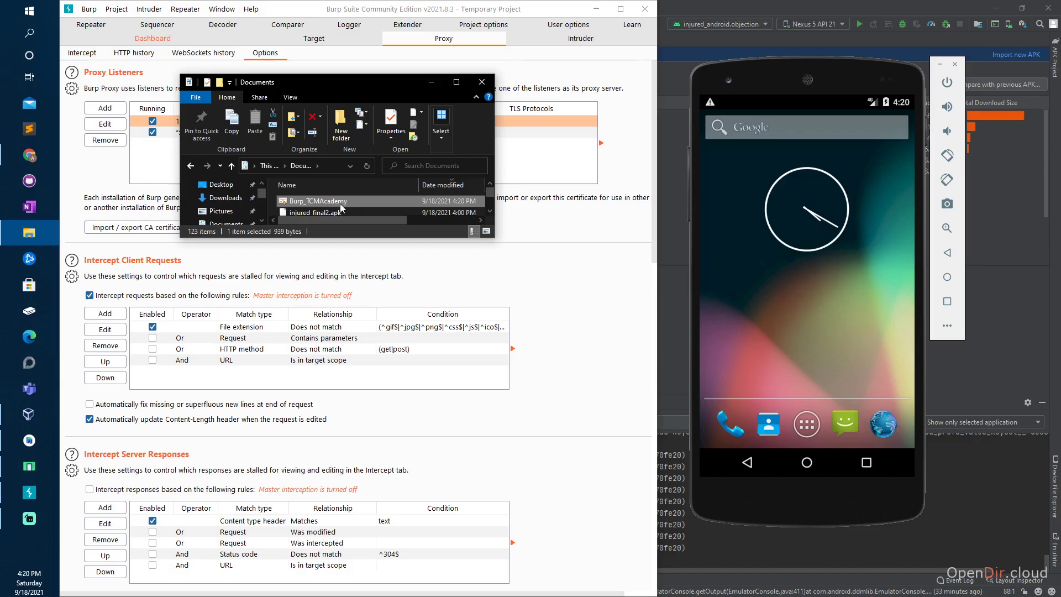
{"action": "left_click_drag", "start_coordinate": [341, 206], "coordinate": [813, 279]}
- Open the Security settings on the emulator from its app list
{"action": "left_click", "coordinate": [807, 425]}
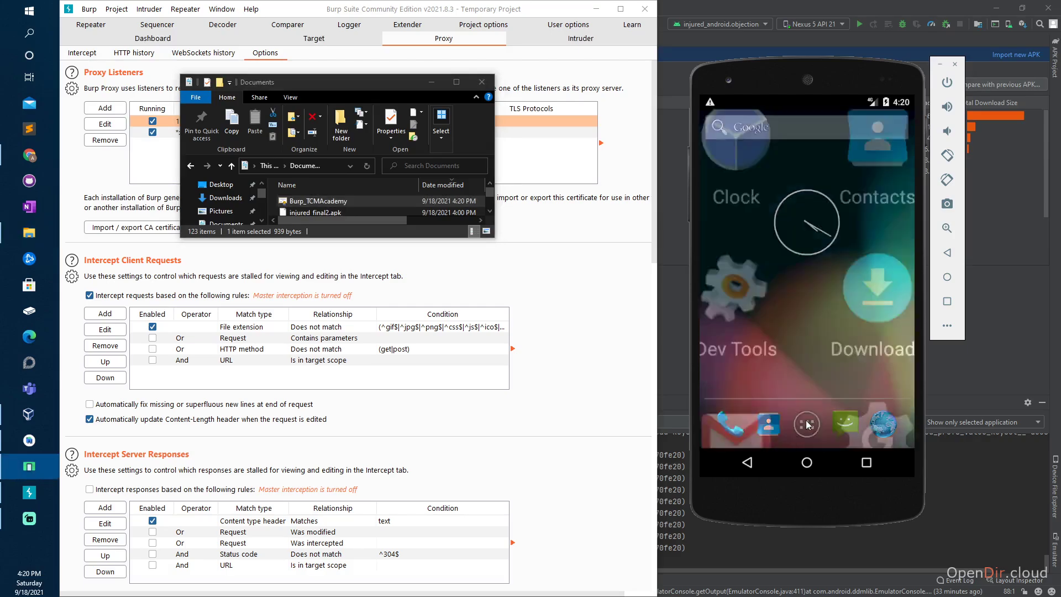
{"action": "scroll", "coordinate": [816, 330], "scroll_direction": "down", "scroll_amount": 2}
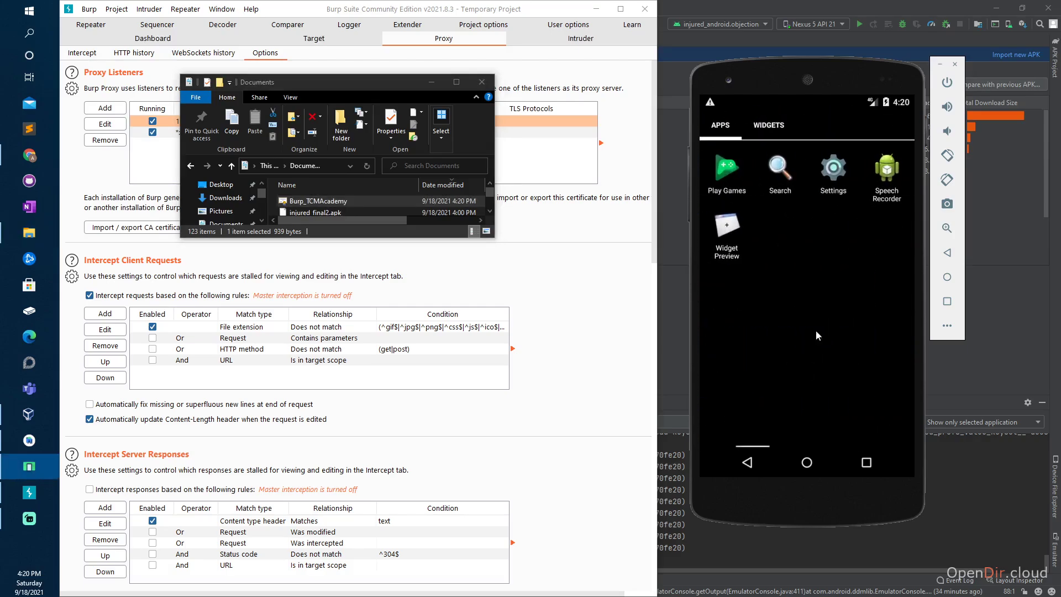
{"action": "left_click", "coordinate": [832, 174]}
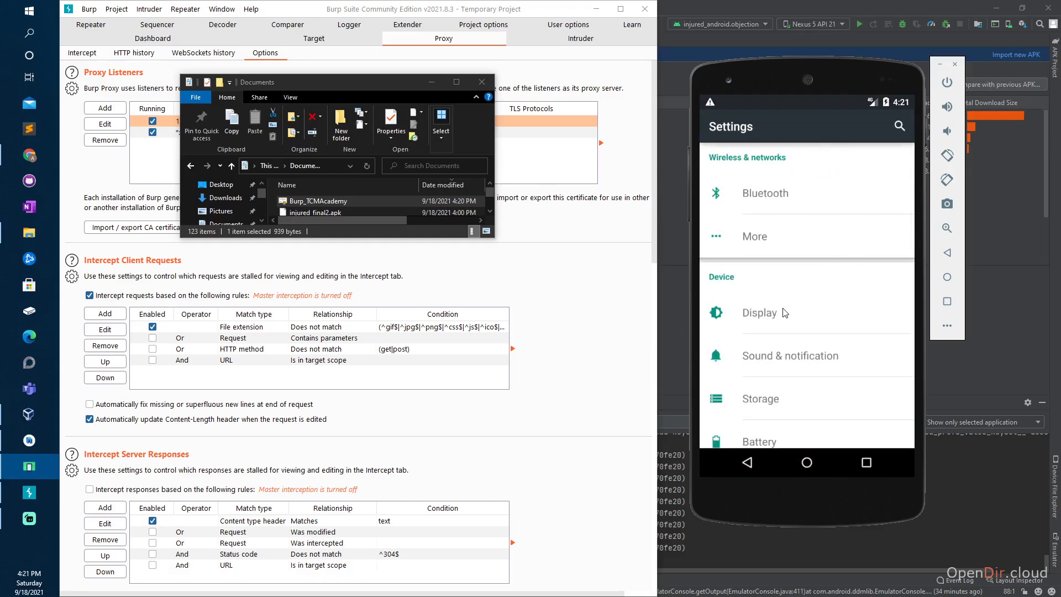
{"action": "scroll", "coordinate": [785, 331], "scroll_direction": "down", "scroll_amount": 5}
{"action": "scroll", "coordinate": [764, 353], "scroll_direction": "down", "scroll_amount": 2}
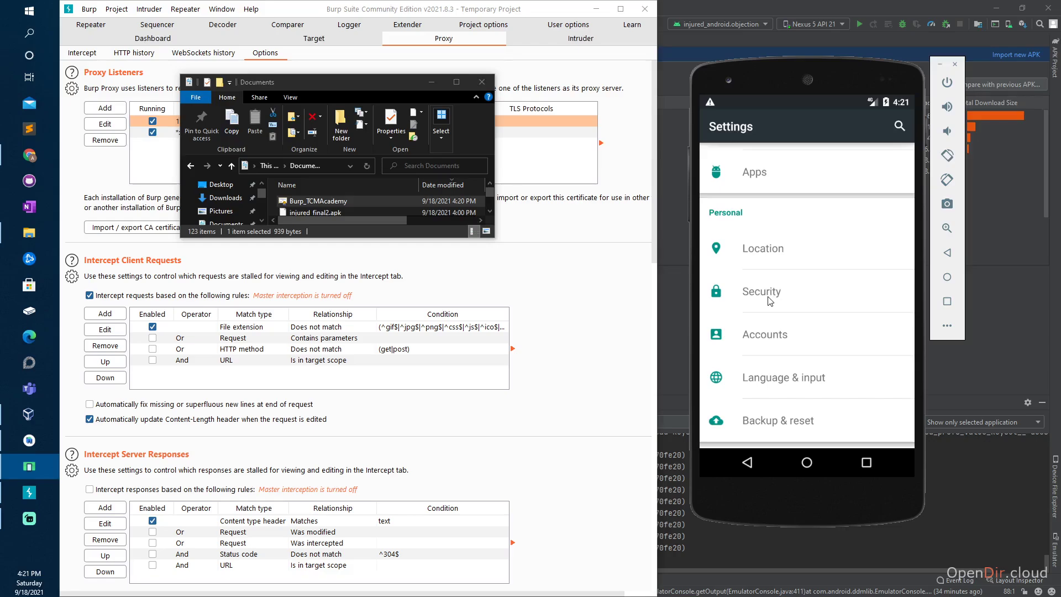
{"action": "left_click", "coordinate": [770, 300]}
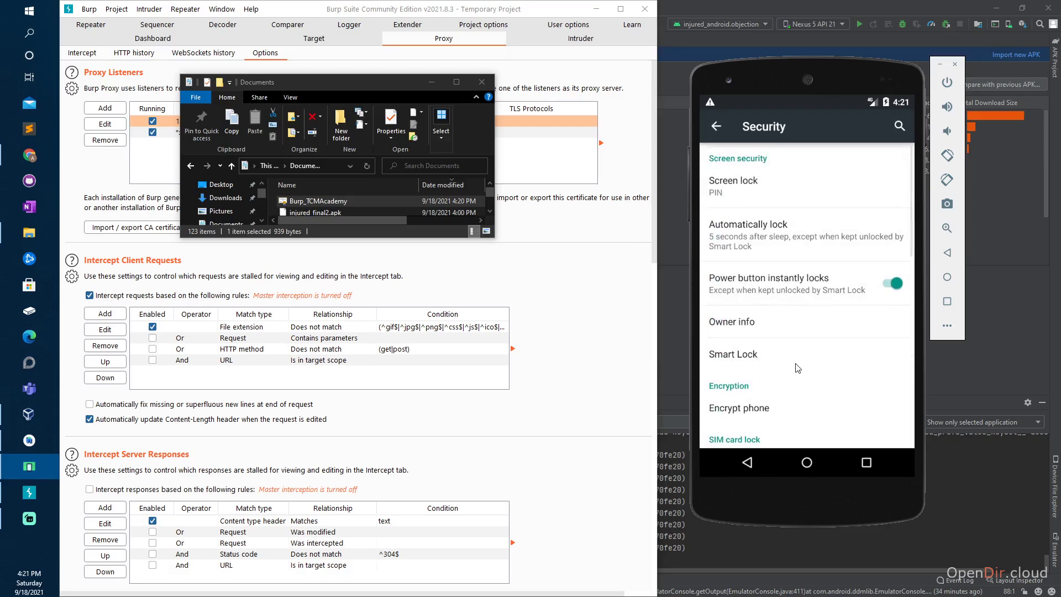
- Start a certificate install from the SD card and choose Burp_TCMAcademy.CER in the Download folder
{"action": "scroll", "coordinate": [828, 321], "scroll_direction": "down", "scroll_amount": 4}
{"action": "scroll", "coordinate": [839, 322], "scroll_direction": "down", "scroll_amount": 4}
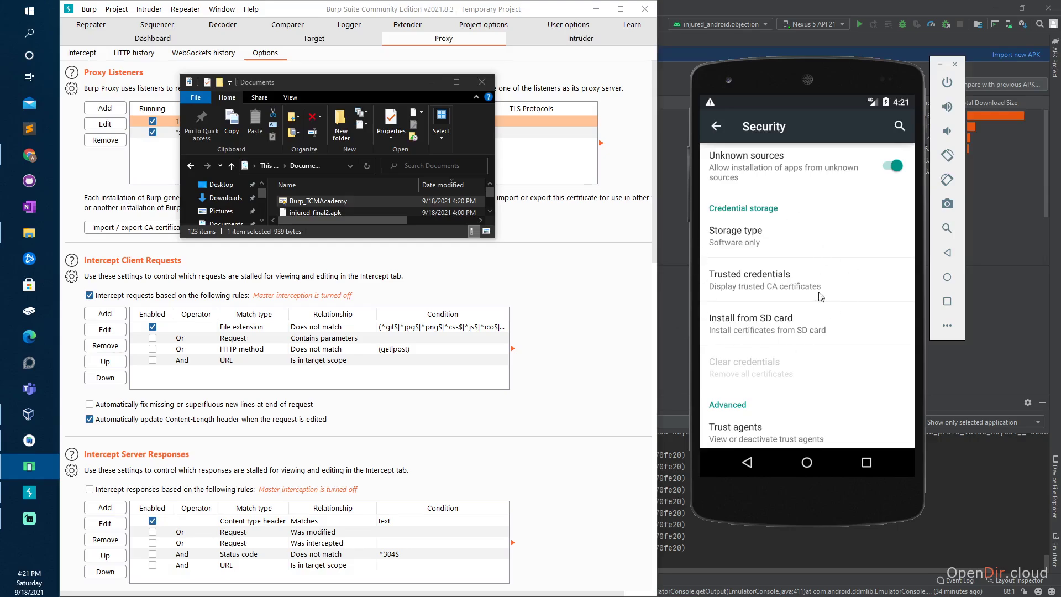
{"action": "left_click", "coordinate": [766, 323]}
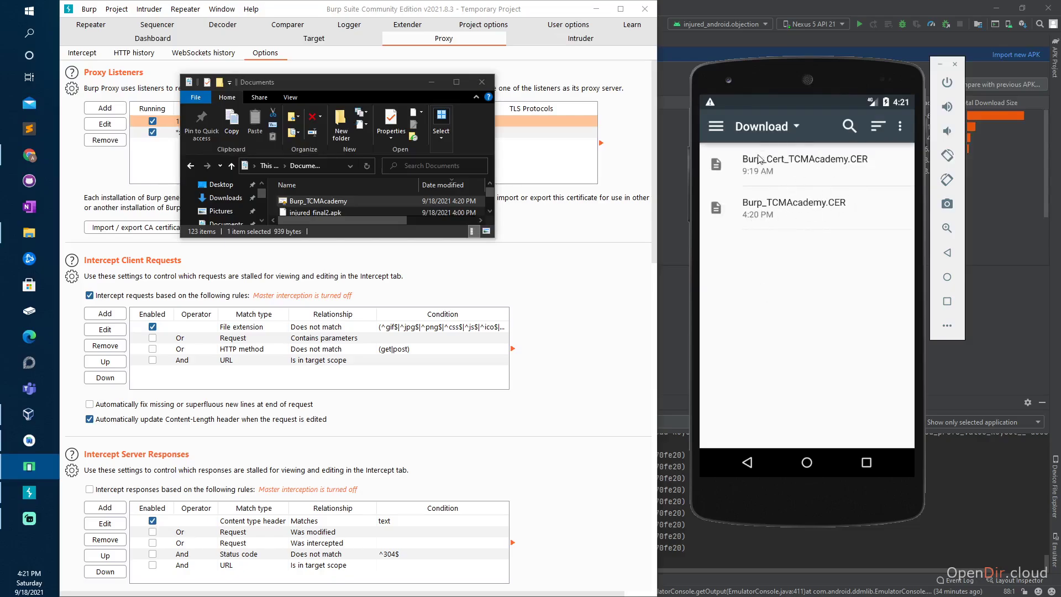
{"action": "left_click", "coordinate": [814, 209]}
- Name the certificate Burp_TCM and hide the on-screen keyboard
{"action": "left_click", "coordinate": [752, 248]}
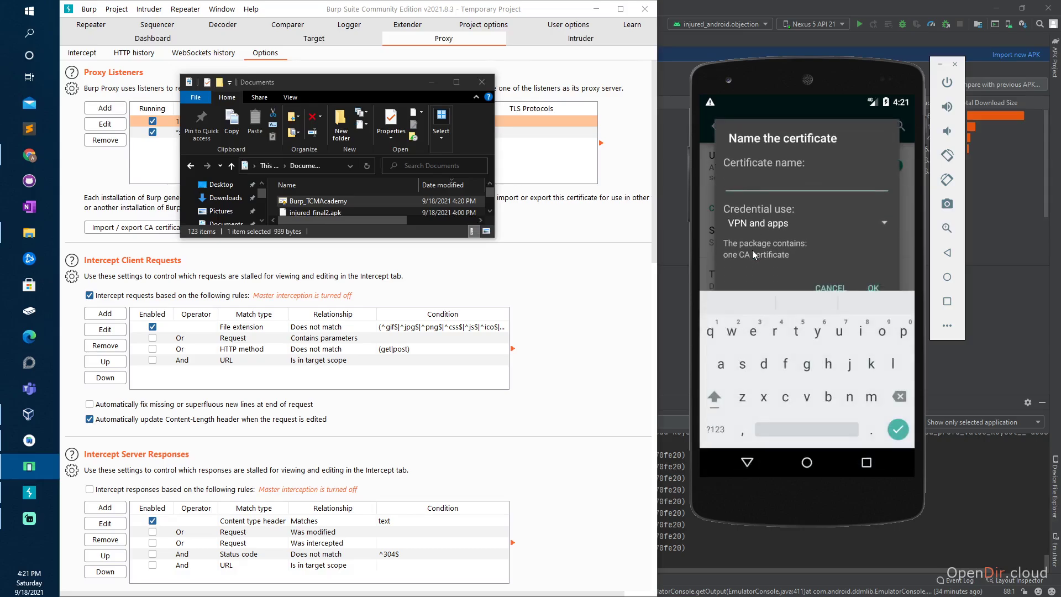
{"action": "type", "text": "Burpo"}
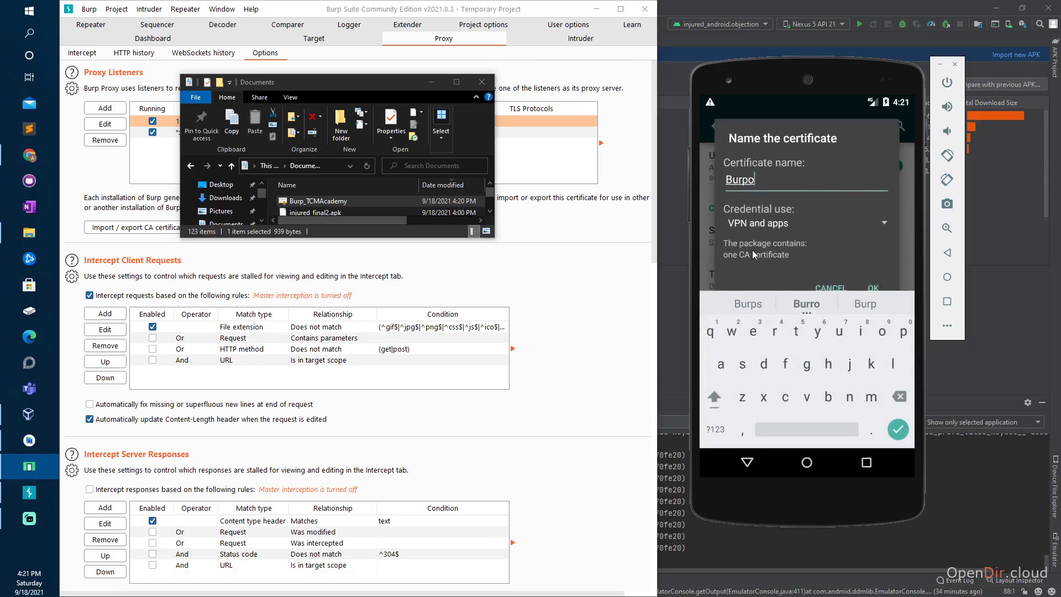
{"action": "key", "text": "BackSpace"}
{"action": "type", "text": "_TCM"}
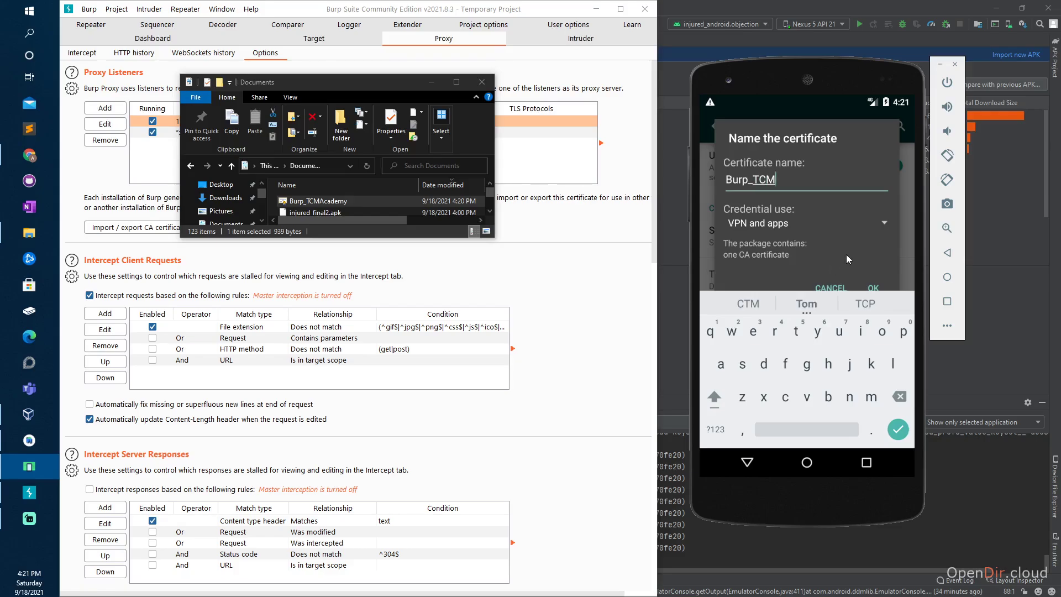
{"action": "left_click", "coordinate": [752, 462]}
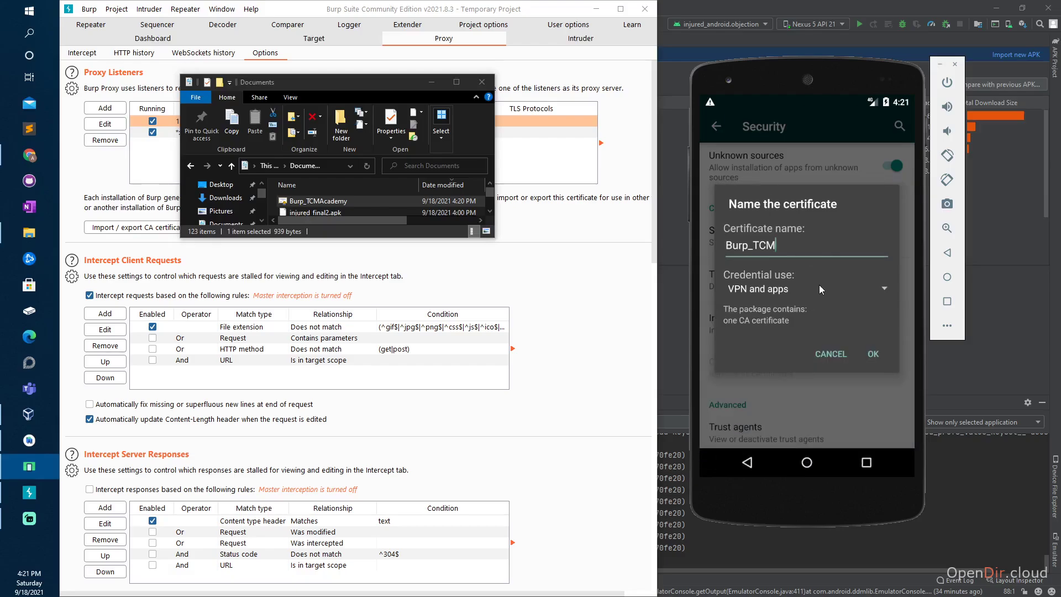
- Keep the credential use as VPN and apps and confirm the certificate installation
{"action": "left_click", "coordinate": [813, 289]}
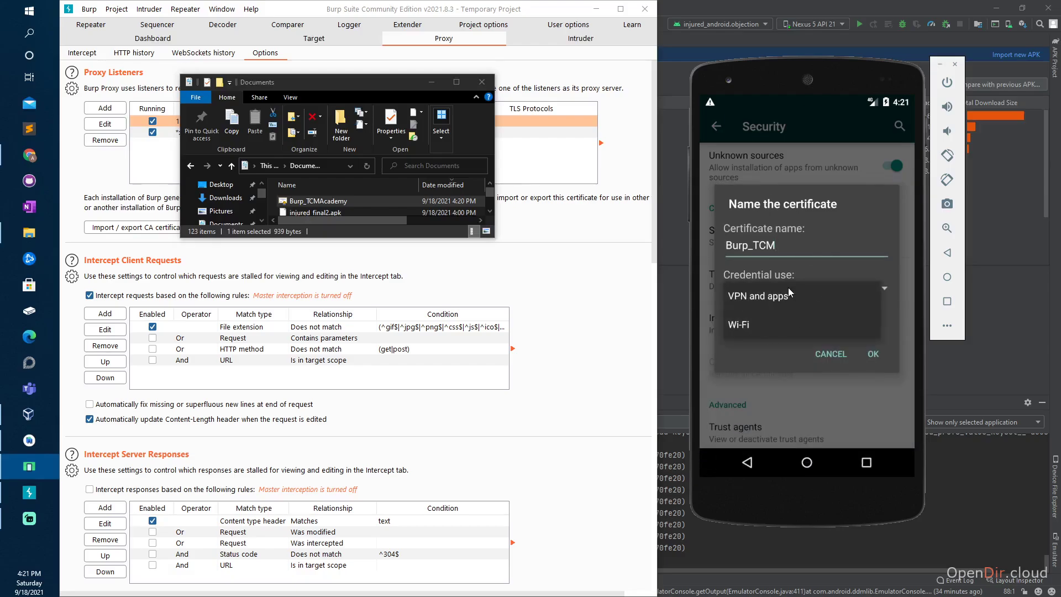
{"action": "left_click", "coordinate": [786, 294]}
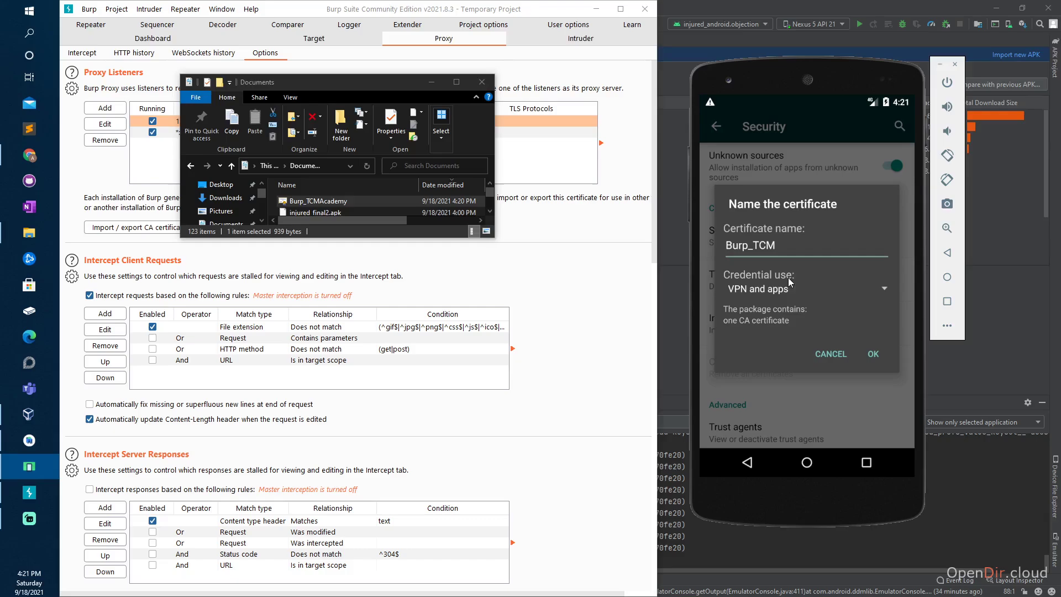
{"action": "left_click", "coordinate": [780, 290]}
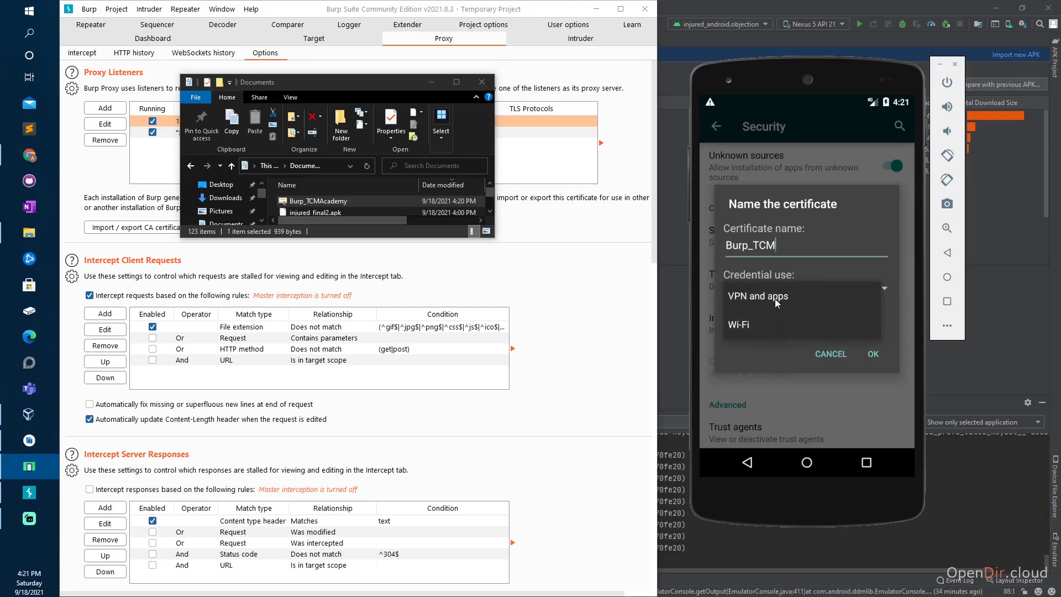
{"action": "left_click", "coordinate": [775, 297]}
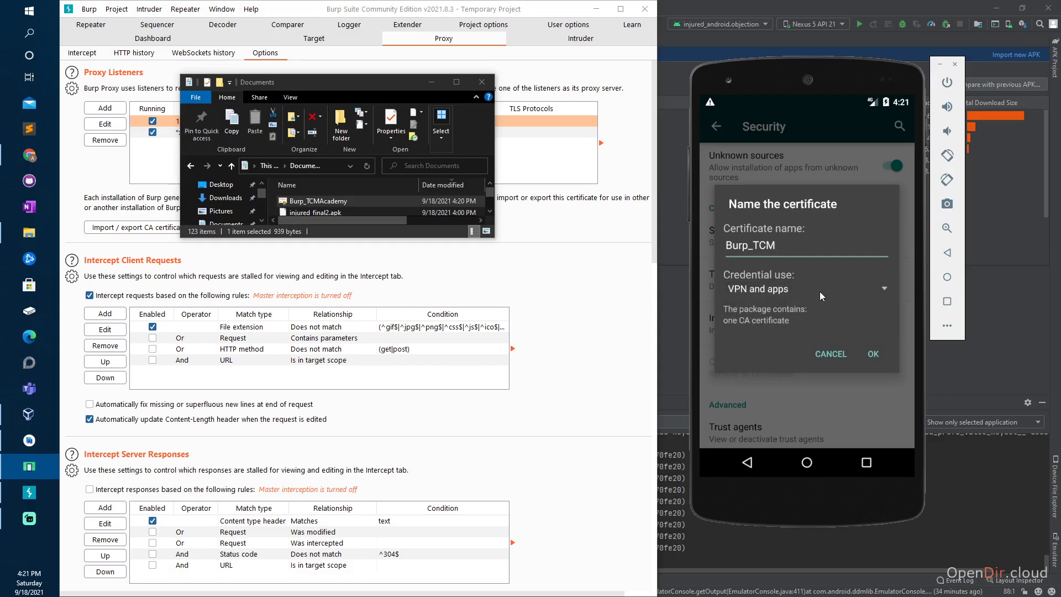
{"action": "left_click", "coordinate": [872, 354]}
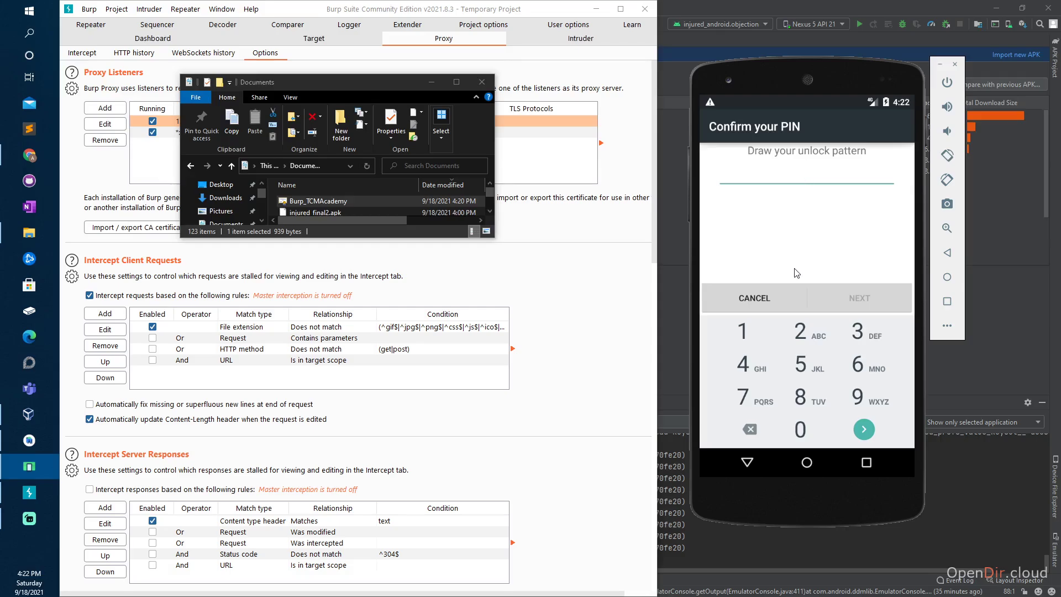
- Enter the device PIN to authorize installing the certificate
{"action": "left_click", "coordinate": [742, 334]}
{"action": "left_click", "coordinate": [800, 324]}
{"action": "left_click", "coordinate": [848, 330]}
{"action": "left_click", "coordinate": [745, 363]}
{"action": "left_click", "coordinate": [878, 299]}
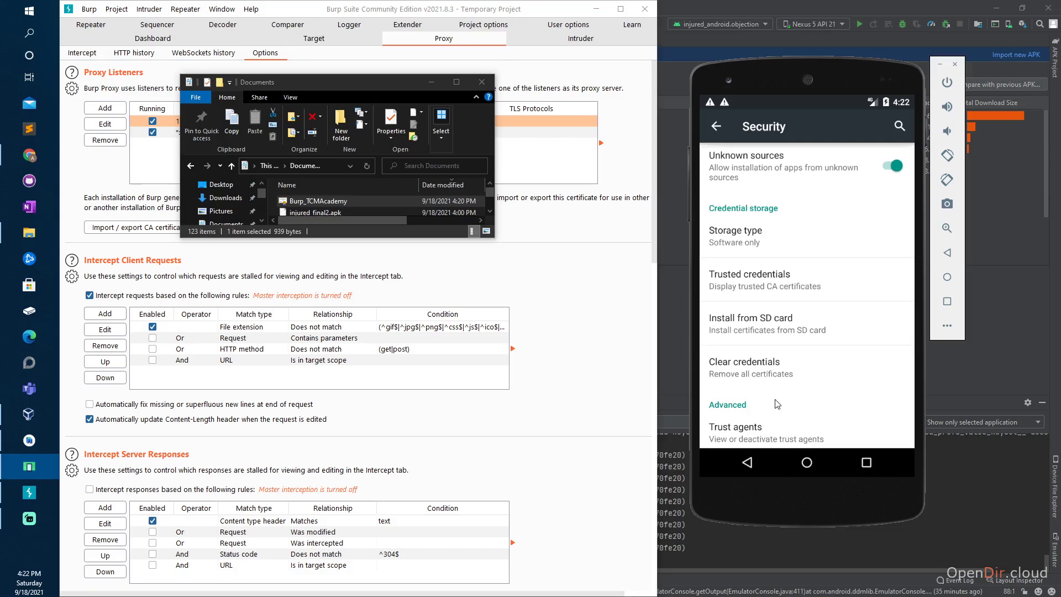
- Return the emulator to its home screen and turn on proxy interception in Burp Suite
{"action": "left_click", "coordinate": [806, 462]}
{"action": "left_click", "coordinate": [140, 72]}
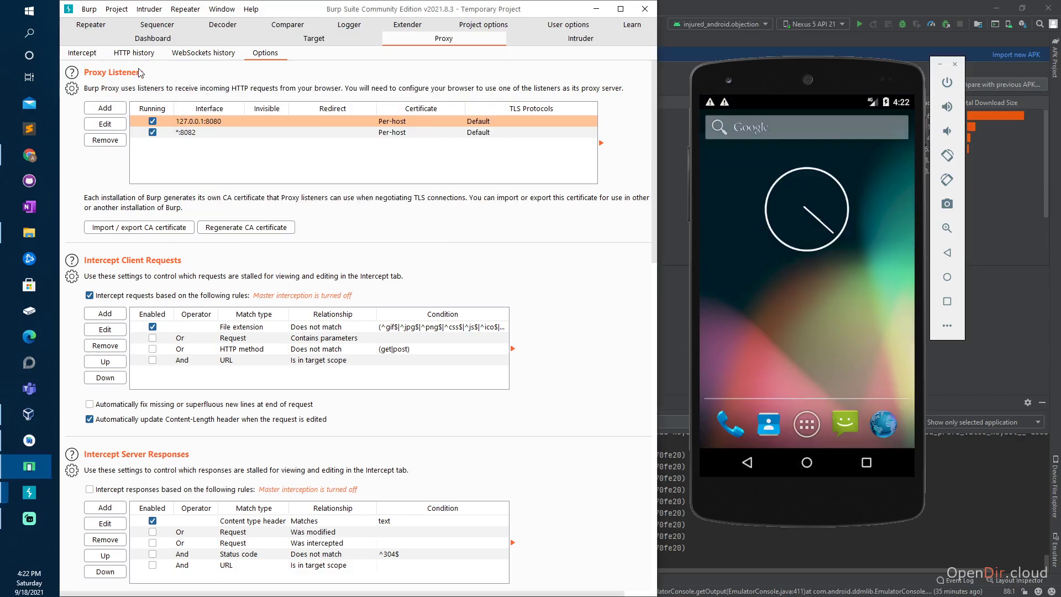
{"action": "left_click", "coordinate": [87, 53]}
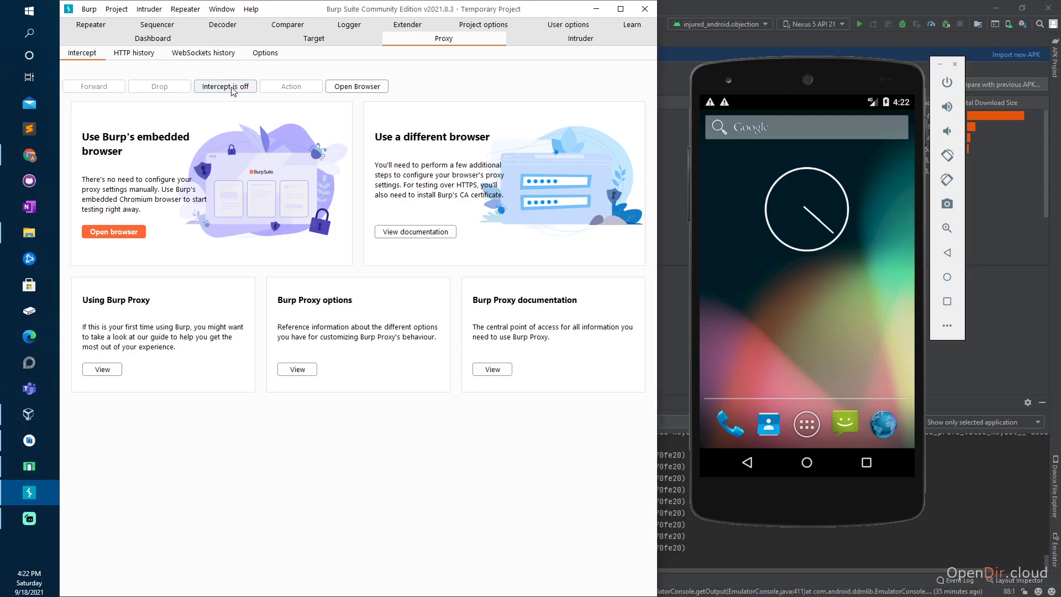
{"action": "left_click", "coordinate": [233, 90]}
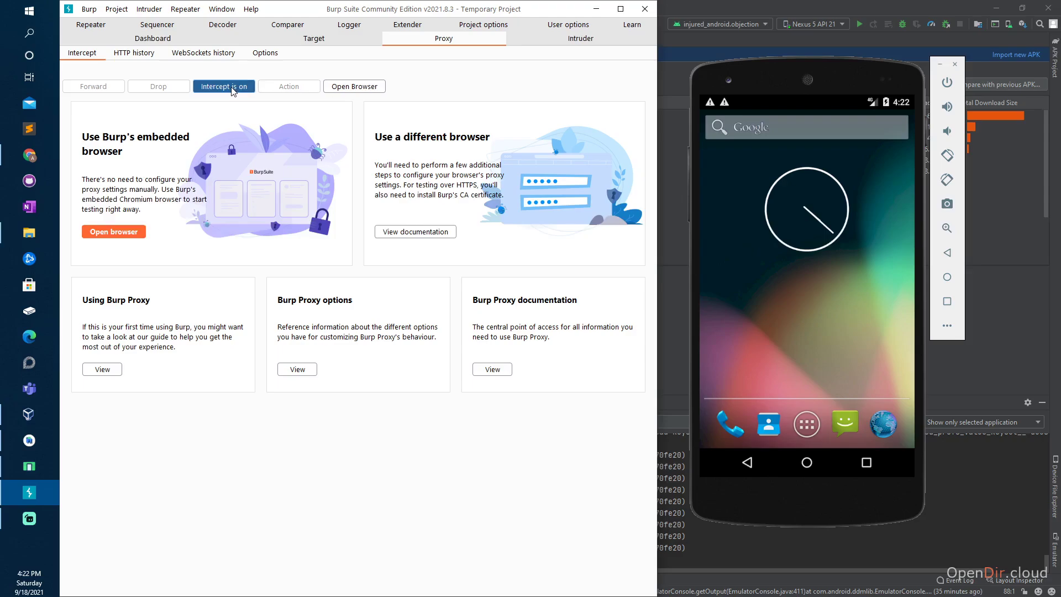
- Open the emulator's browser and request google.com, forwarding the request intercepted while entering the address
{"action": "left_click", "coordinate": [889, 423]}
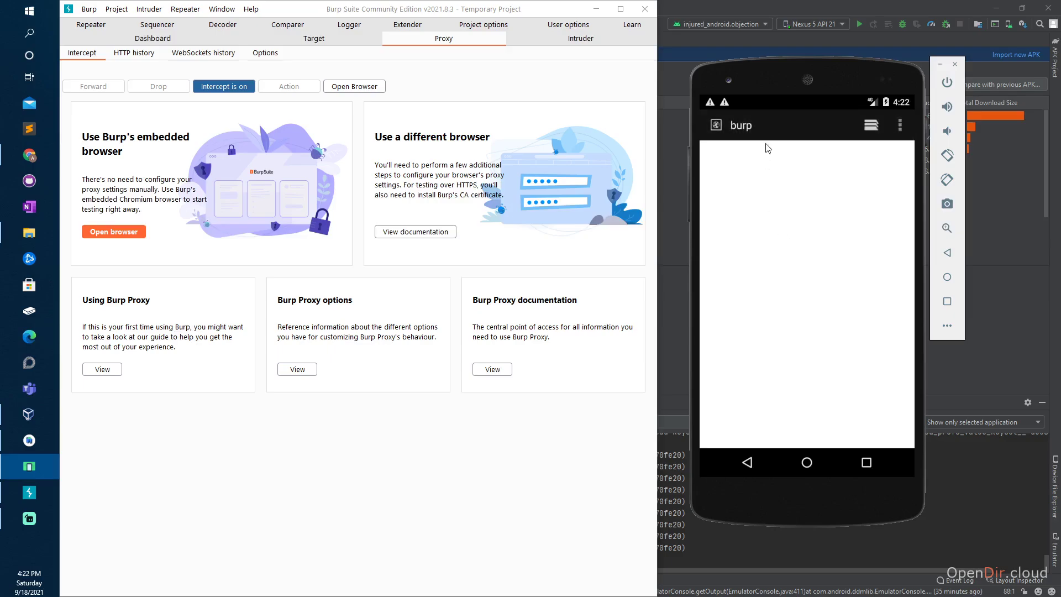
{"action": "left_click", "coordinate": [765, 129]}
{"action": "type", "text": "http"}
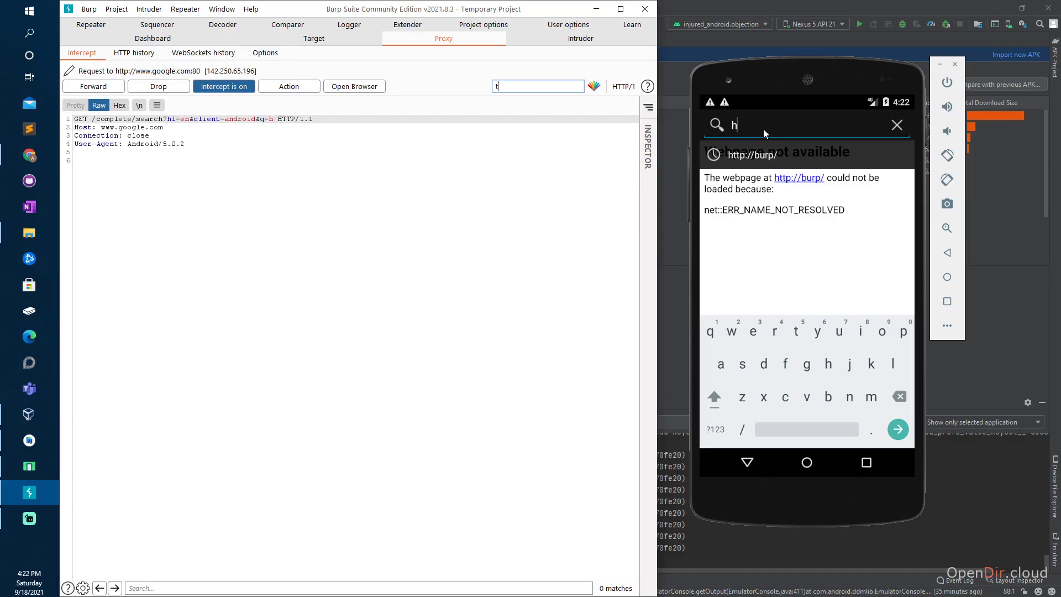
{"action": "left_click", "coordinate": [87, 86]}
{"action": "left_click", "coordinate": [745, 130]}
{"action": "type", "text": "google.com"}
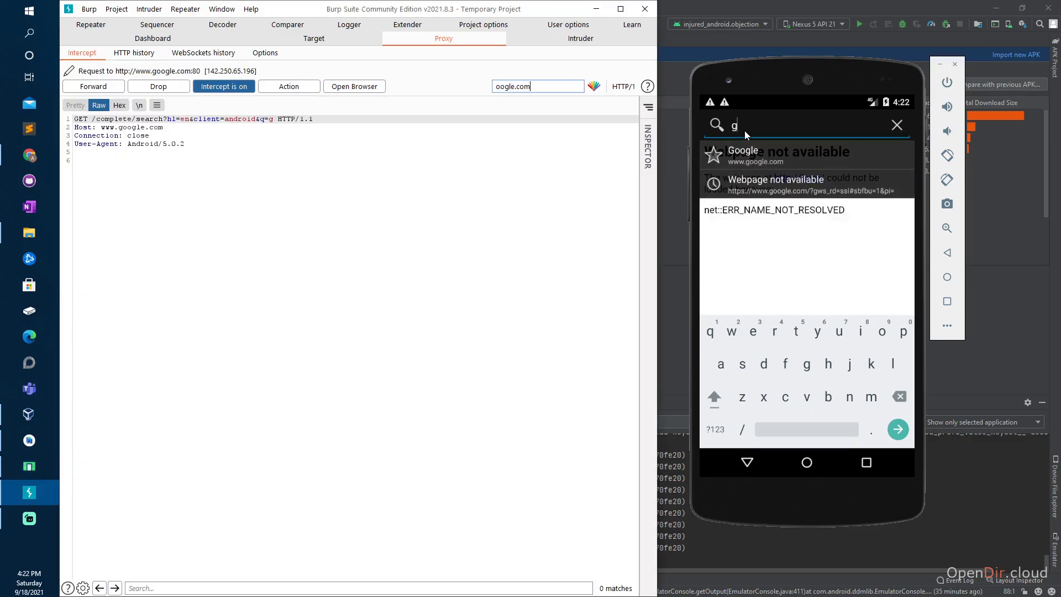
{"action": "left_click", "coordinate": [754, 128]}
{"action": "type", "text": "oogl"}
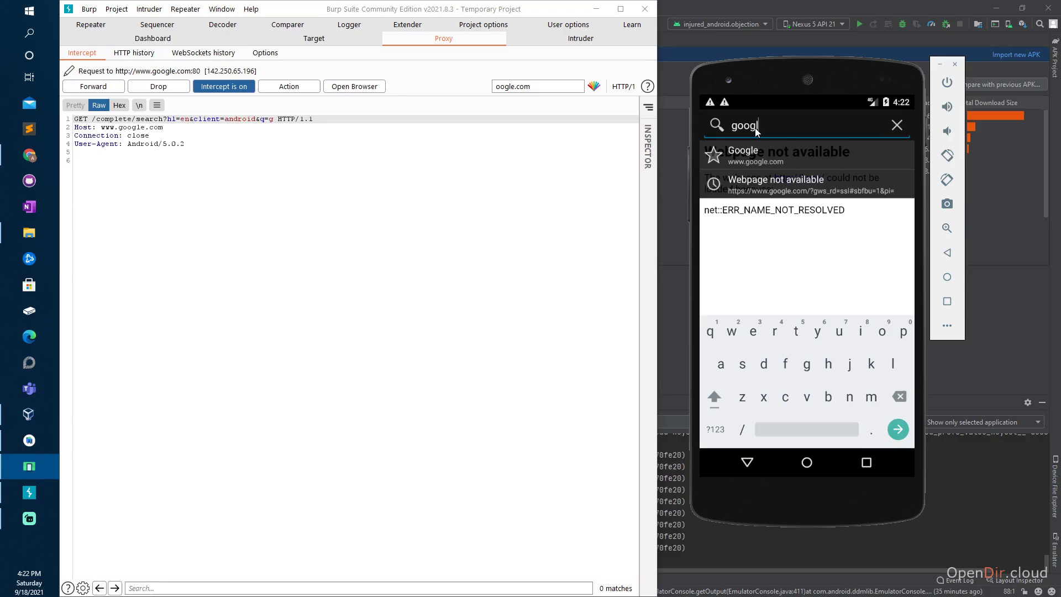
{"action": "type", "text": "e.com"}
{"action": "key", "text": "Return"}
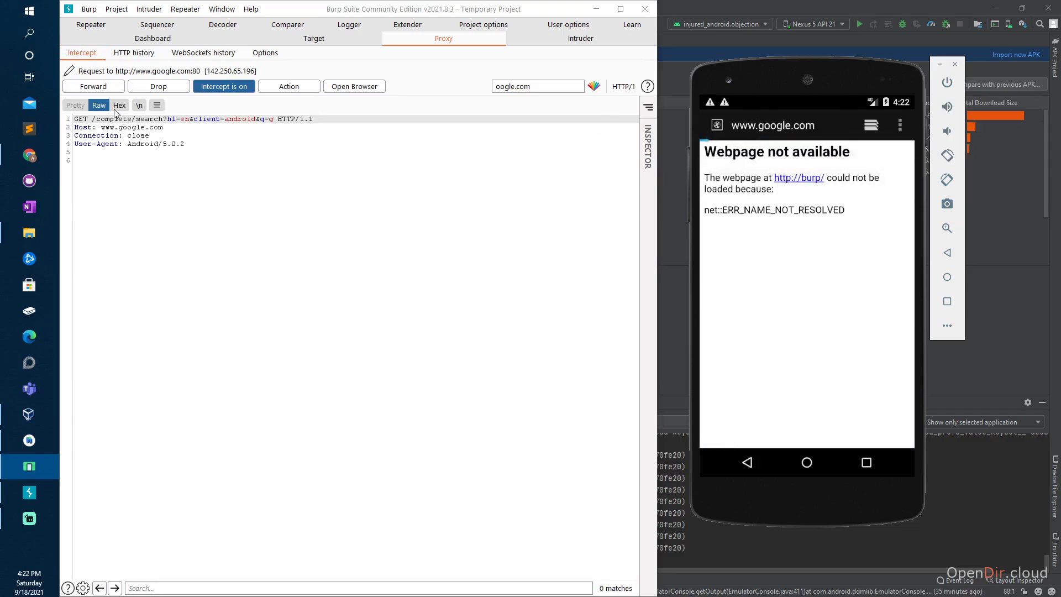
- Forward the intercepted google.com requests one by one until the page loads and the interception queue is empty
{"action": "left_click", "coordinate": [108, 90]}
{"action": "left_click", "coordinate": [110, 91]}
{"action": "left_click", "coordinate": [111, 91]}
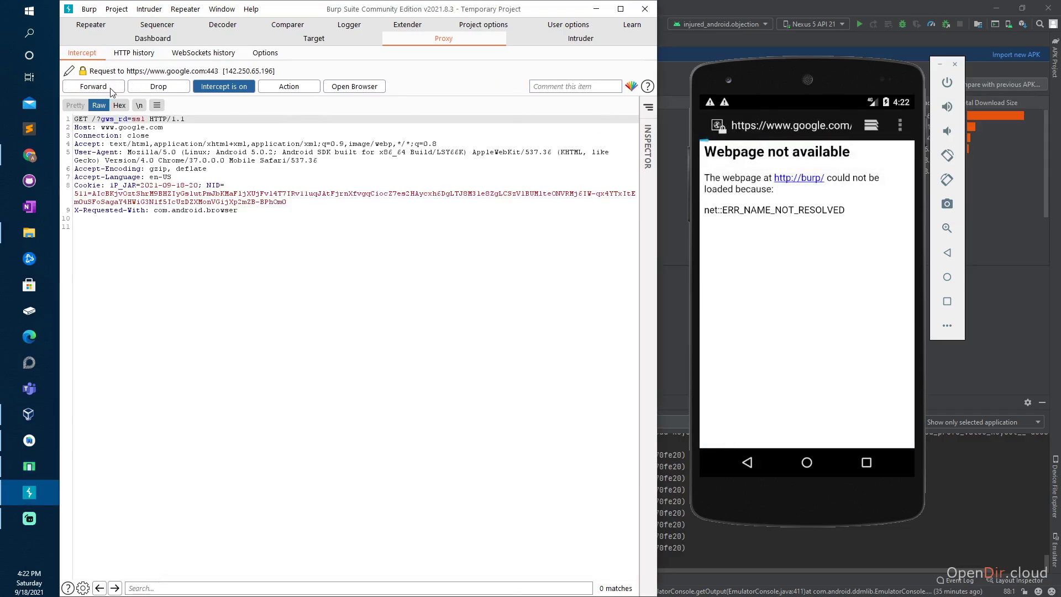
{"action": "left_click", "coordinate": [113, 91]}
{"action": "left_click", "coordinate": [117, 92]}
{"action": "left_click", "coordinate": [118, 91]}
{"action": "left_click", "coordinate": [118, 92]}
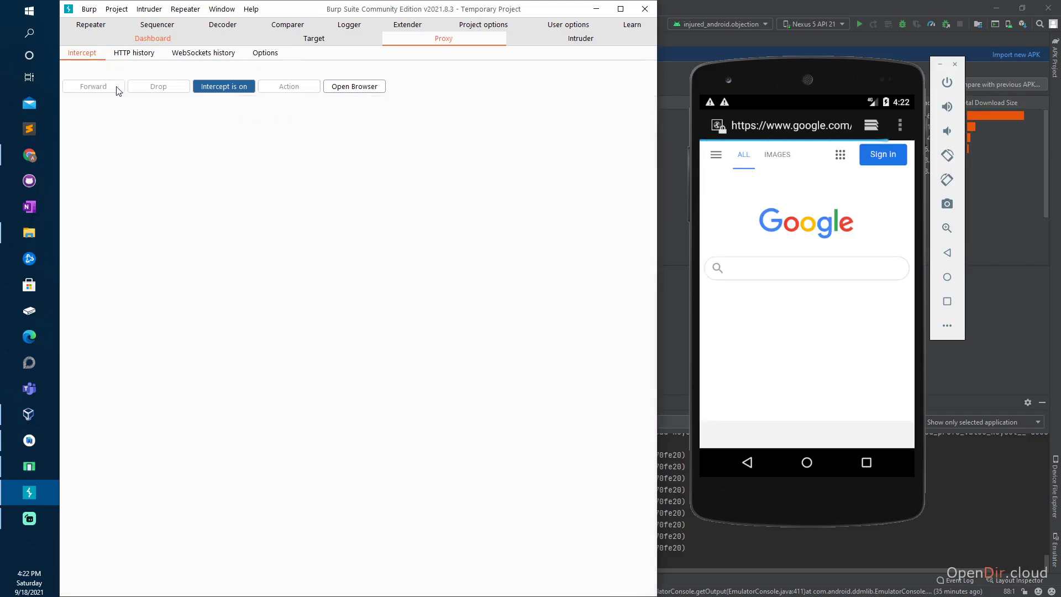
{"action": "left_click", "coordinate": [118, 89]}
{"action": "left_click", "coordinate": [118, 88]}
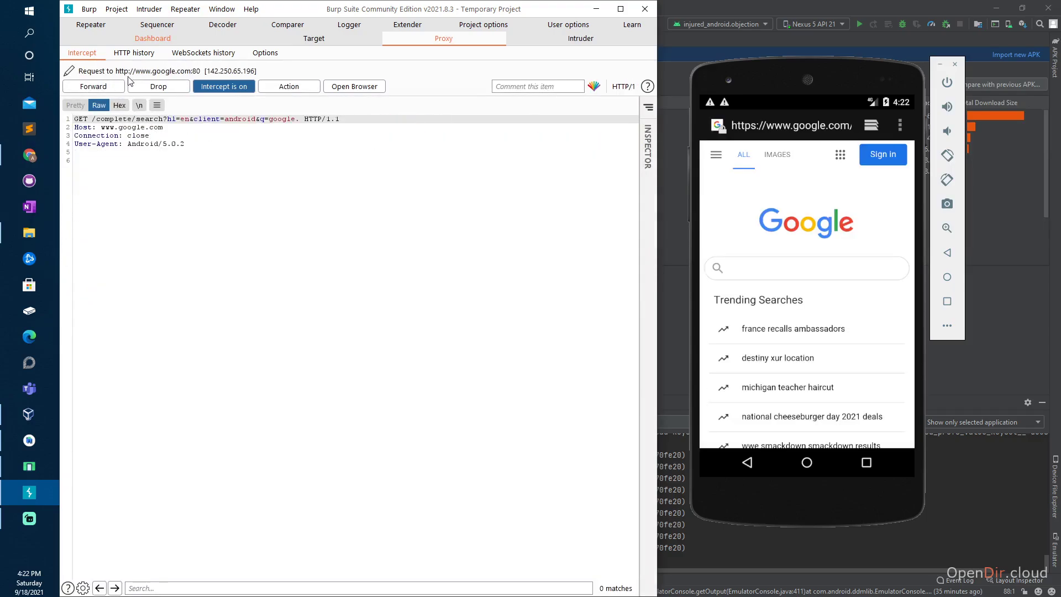
{"action": "left_click", "coordinate": [121, 86]}
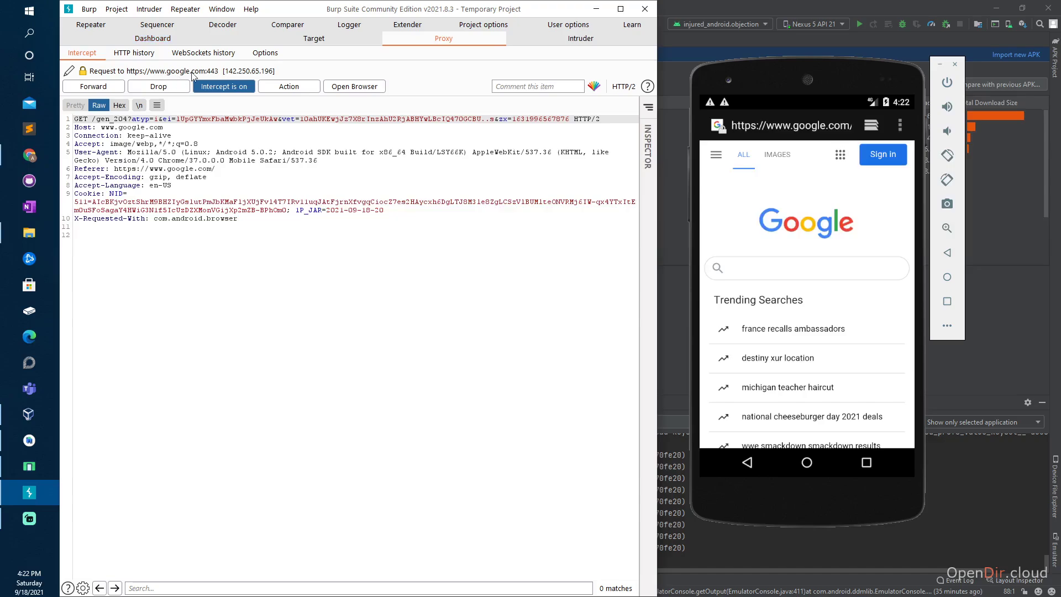
{"action": "left_click", "coordinate": [113, 87]}
{"action": "left_click", "coordinate": [111, 87]}
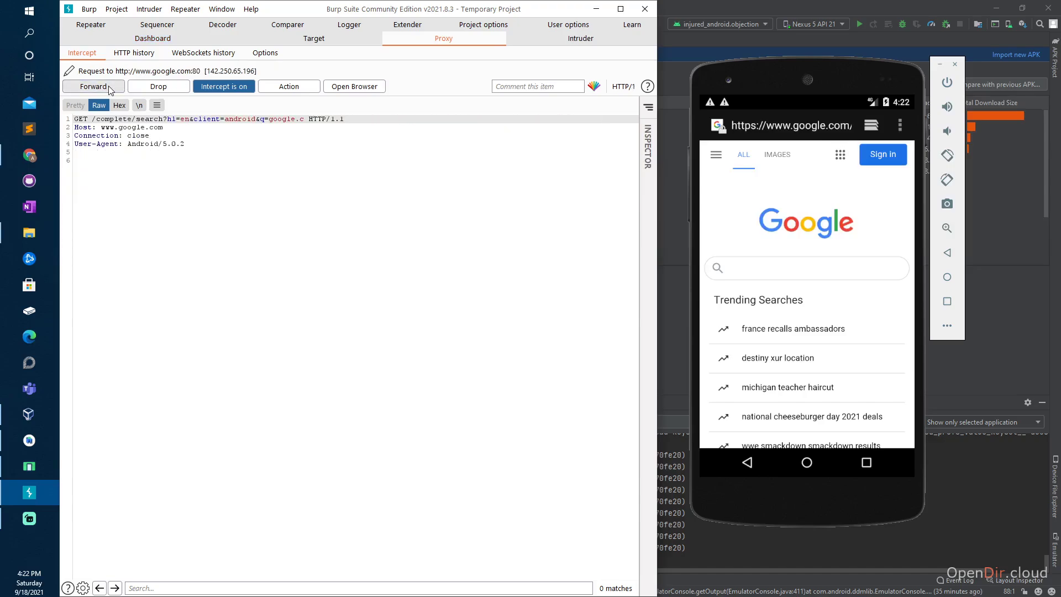
{"action": "left_click", "coordinate": [109, 88]}
{"action": "left_click", "coordinate": [110, 88]}
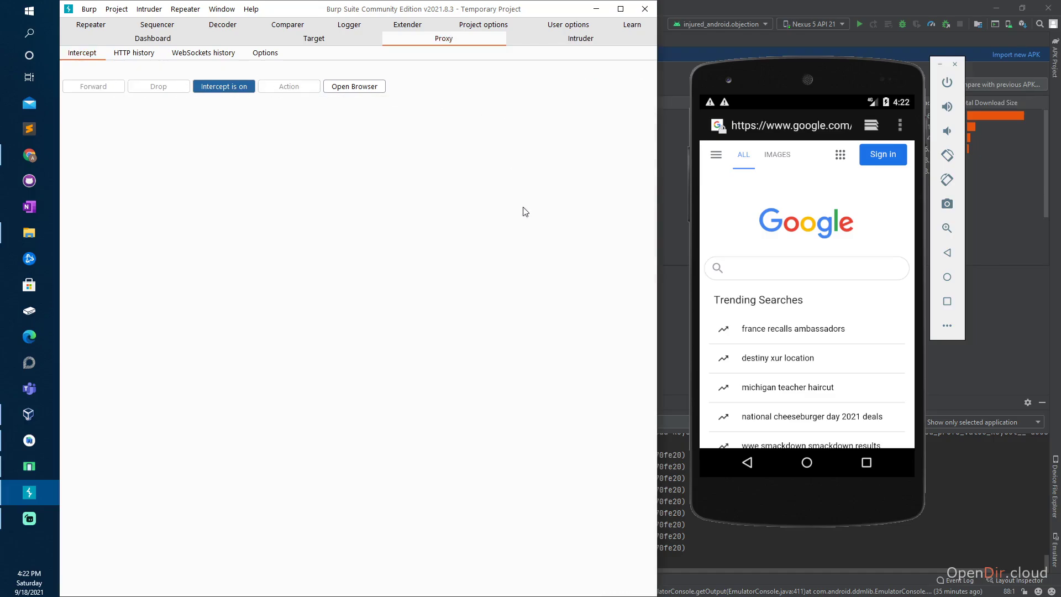
- Focus the Google search box in the emulator's browser and forward each request this triggers until the interception queue is empty
{"action": "left_click", "coordinate": [794, 273]}
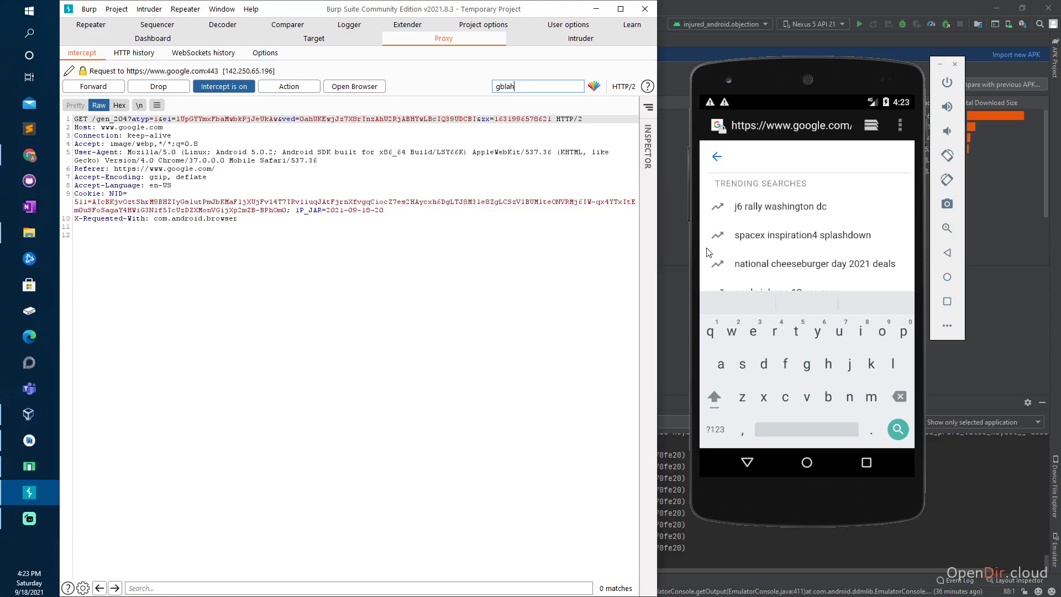
{"action": "left_click", "coordinate": [113, 87]}
{"action": "left_click", "coordinate": [116, 89]}
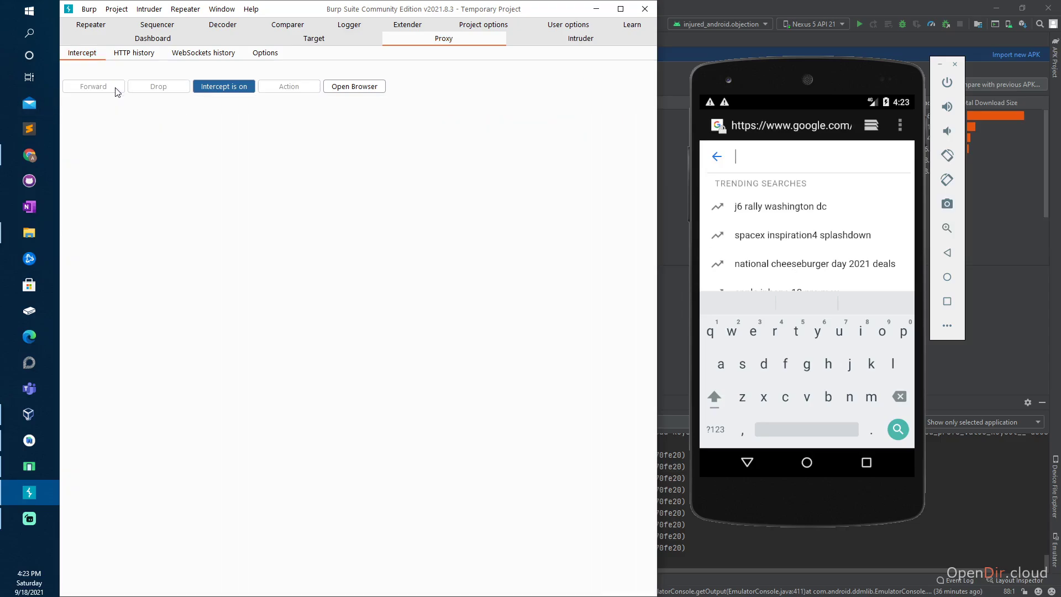
{"action": "left_click", "coordinate": [788, 167]}
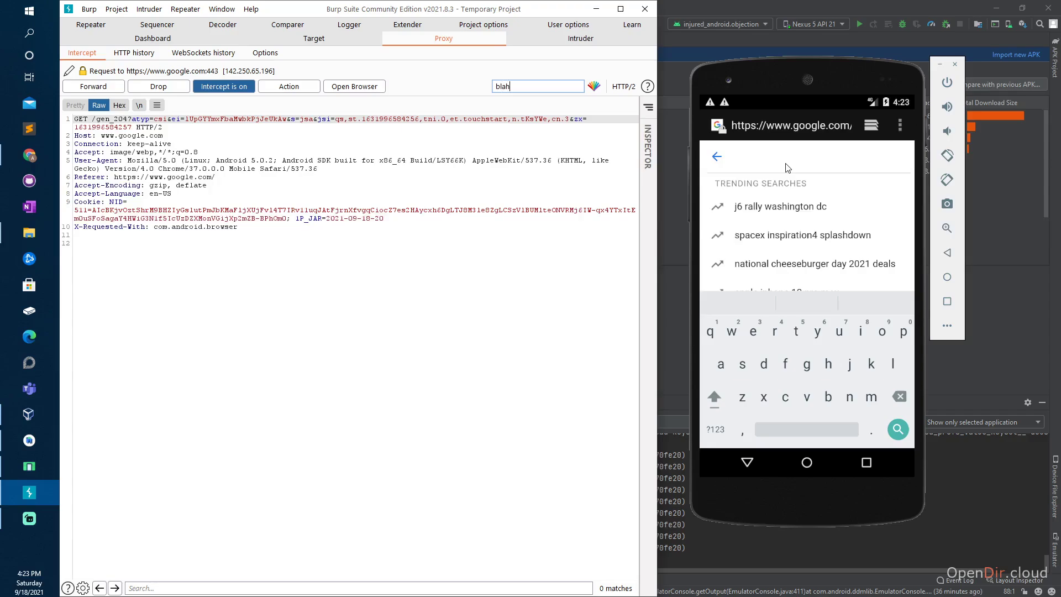
{"action": "left_click", "coordinate": [94, 88]}
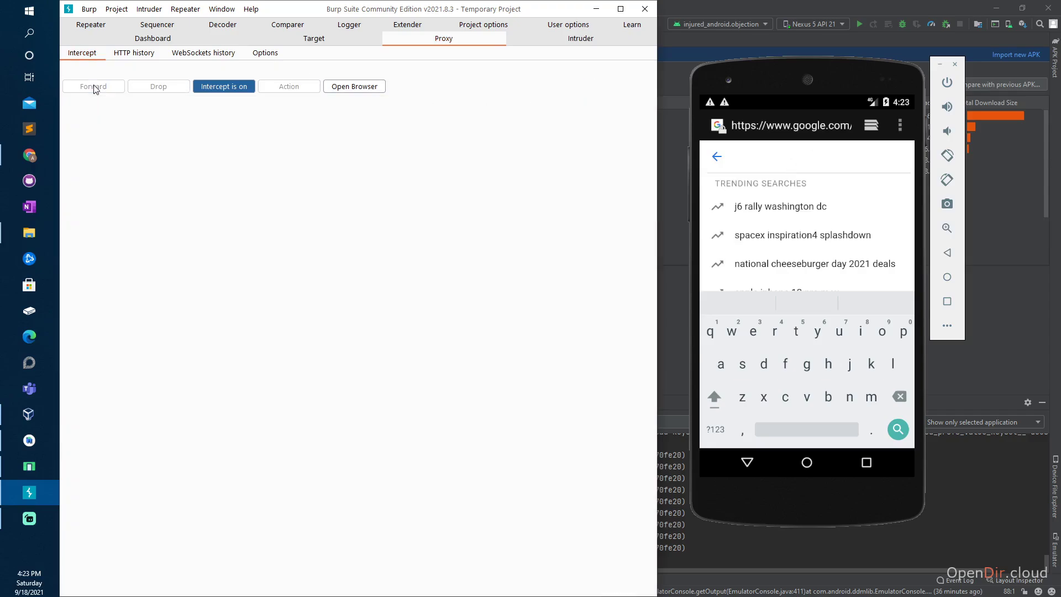
- Focus the Google search box again to intercept another request and highlight the full raw request for inspection
{"action": "left_click", "coordinate": [776, 157]}
{"action": "type", "text": "b"}
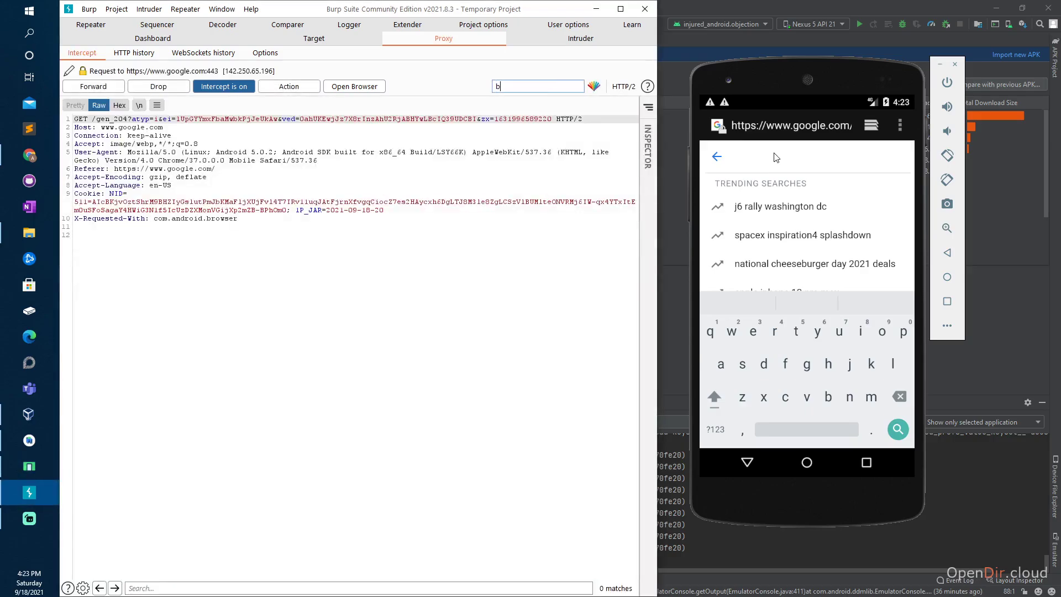
{"action": "left_click_drag", "start_coordinate": [276, 222], "coordinate": [77, 120]}
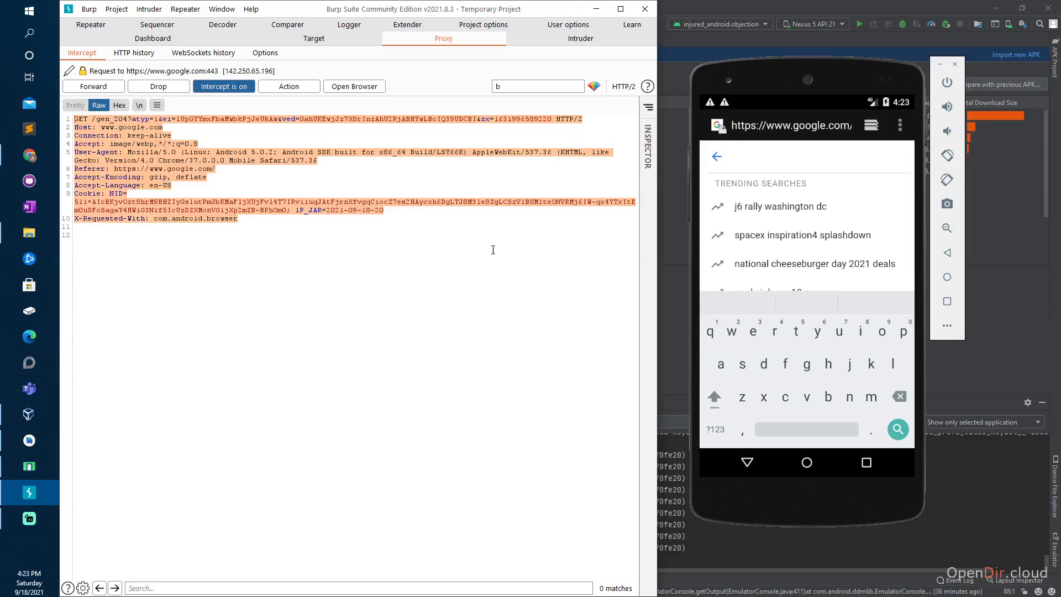
- Close the Browser and Settings apps from the emulator's recent apps and turn off proxy interception
{"action": "left_click", "coordinate": [868, 465]}
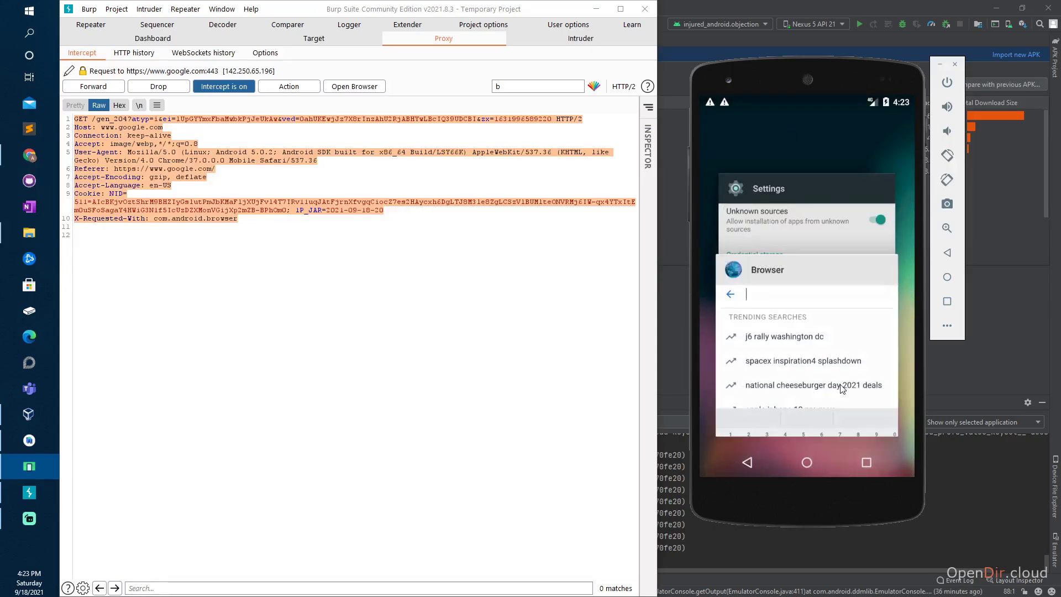
{"action": "left_click", "coordinate": [877, 270]}
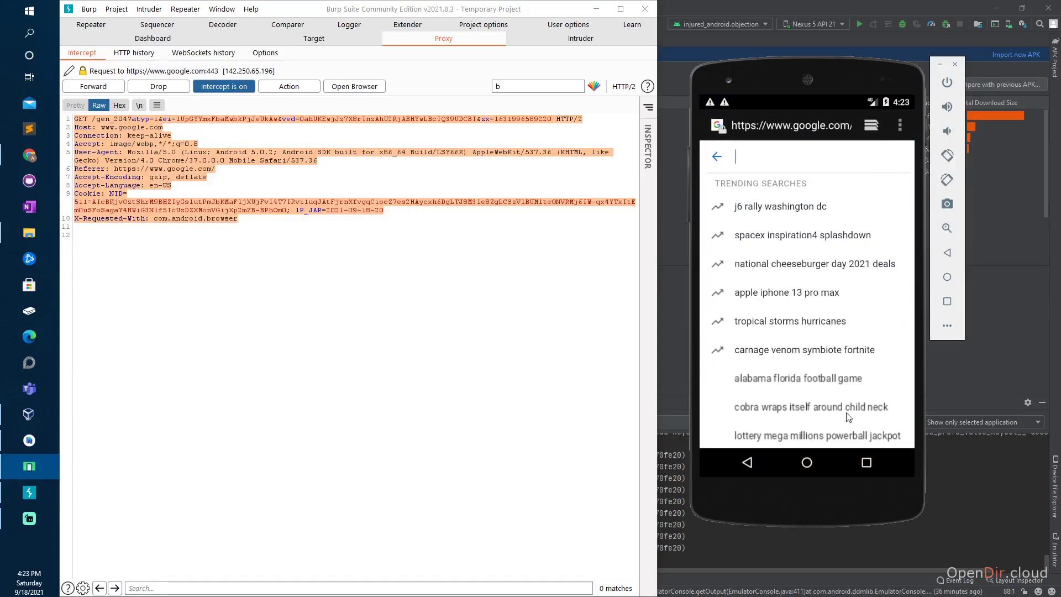
{"action": "left_click", "coordinate": [860, 468]}
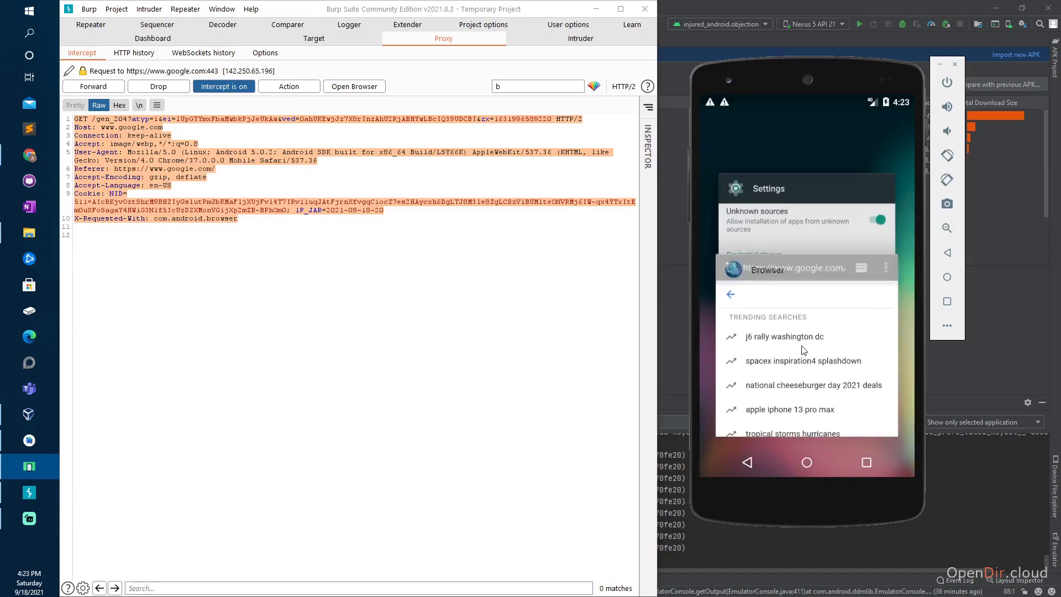
{"action": "left_click_drag", "start_coordinate": [803, 348], "coordinate": [884, 337]}
{"action": "left_click_drag", "start_coordinate": [843, 279], "coordinate": [886, 265]}
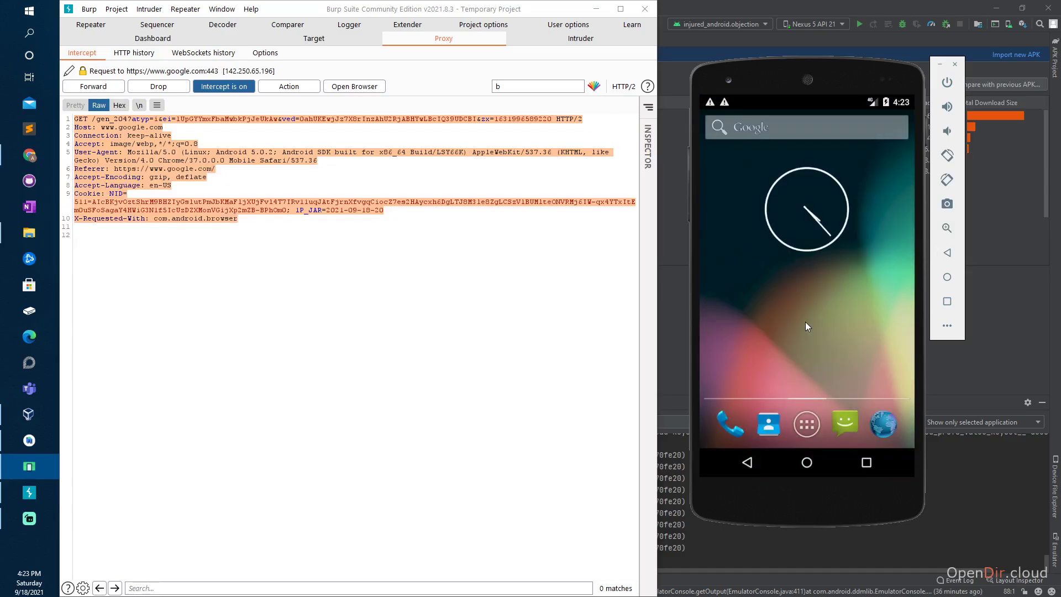
{"action": "left_click", "coordinate": [220, 83]}
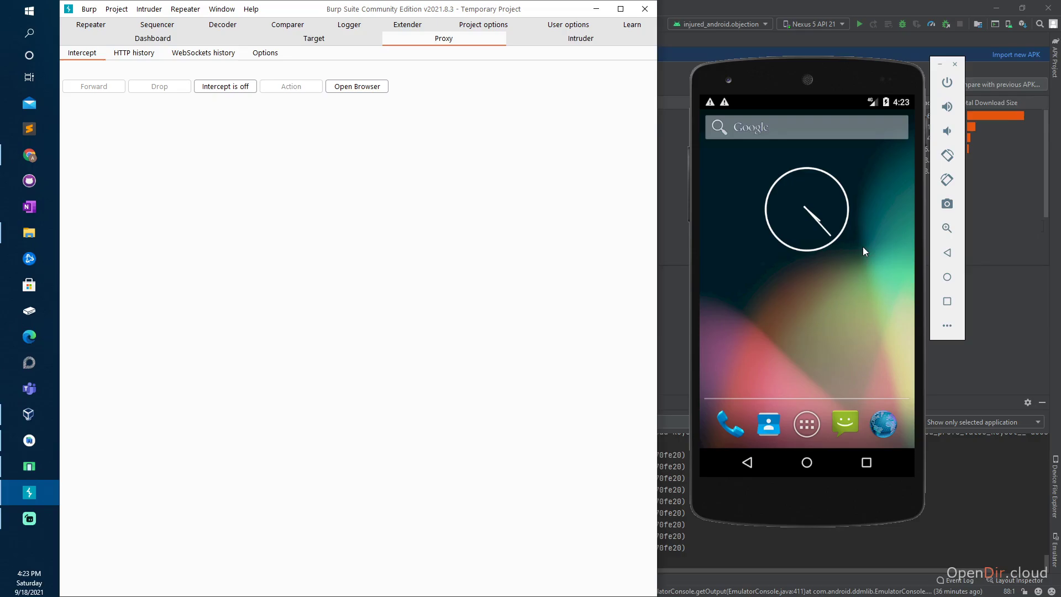
- Launch InjuredAndroid on the emulator and open its Flag Seventeen - SSL Pinning Bypass challenge
{"action": "left_click", "coordinate": [808, 426]}
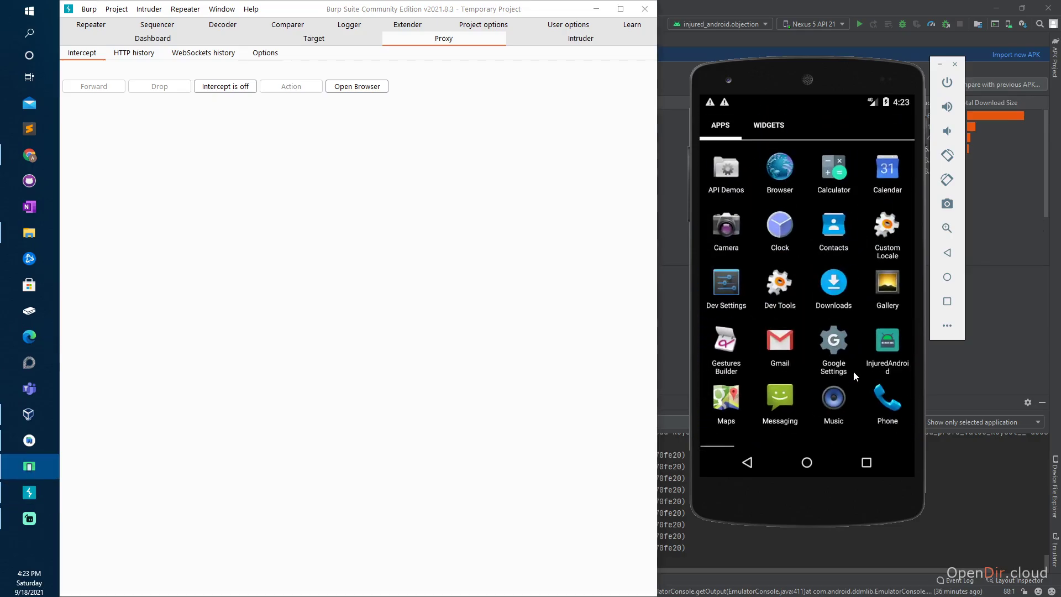
{"action": "left_click", "coordinate": [880, 342]}
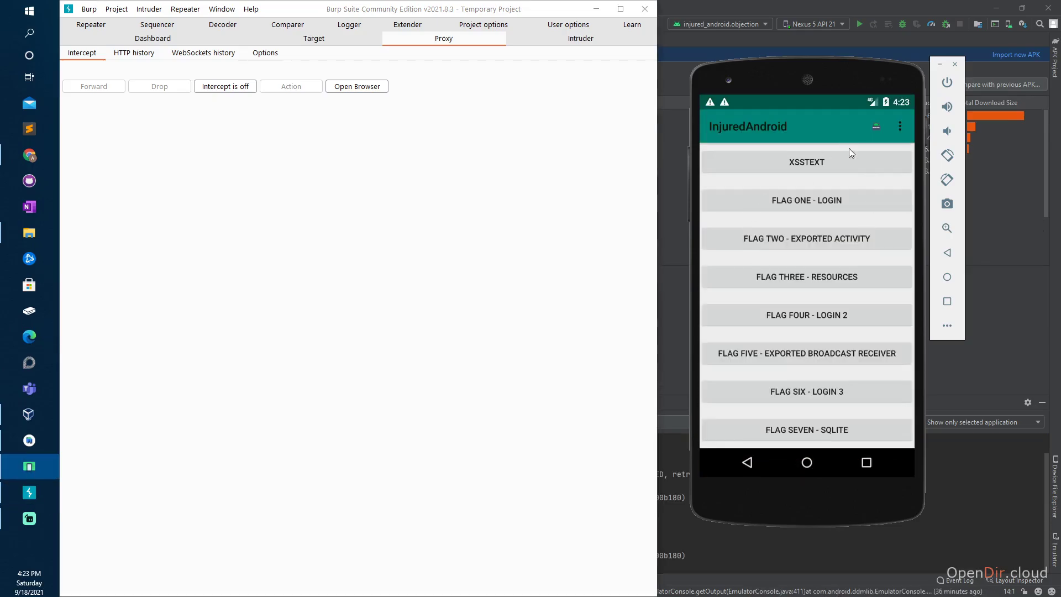
{"action": "left_click_drag", "start_coordinate": [819, 357], "coordinate": [863, 243]}
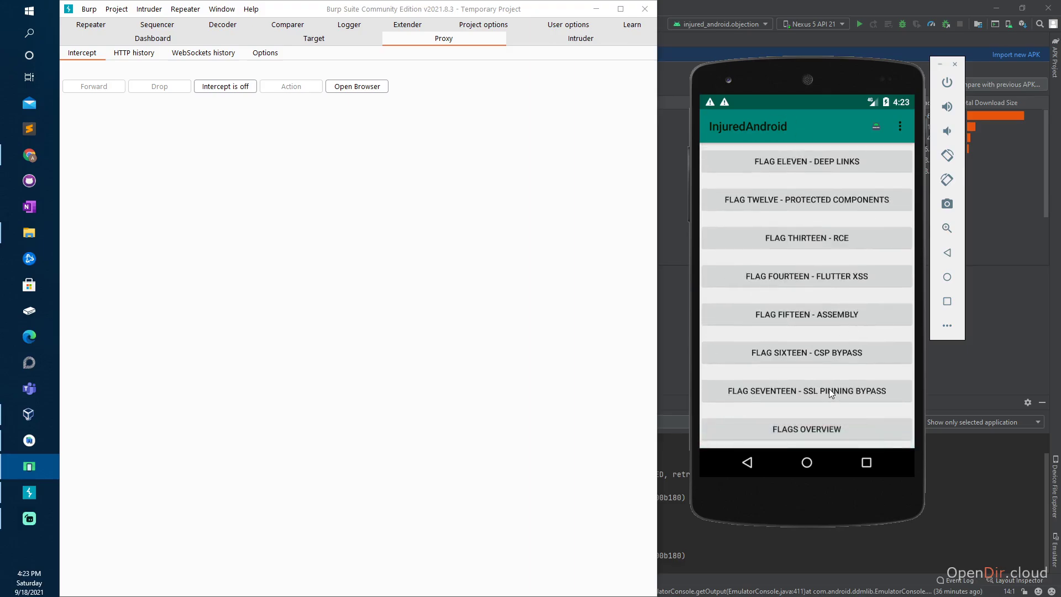
{"action": "left_click", "coordinate": [860, 392]}
- Submit asdfasdf as a trial flag in the Flag Seventeen challenge
{"action": "left_click", "coordinate": [747, 196]}
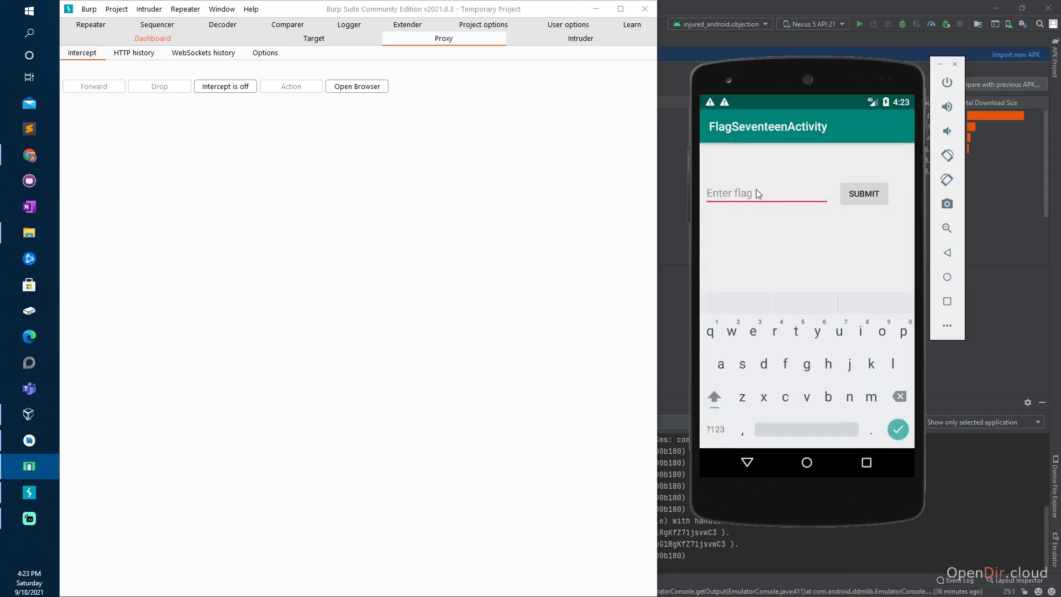
{"action": "type", "text": "asdfasdf"}
{"action": "left_click", "coordinate": [866, 196]}
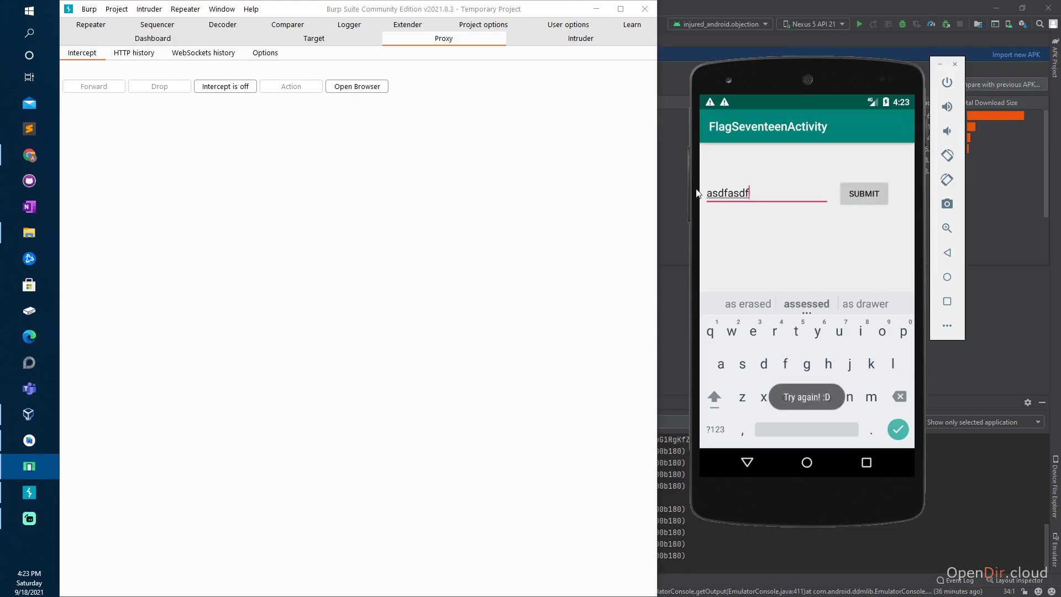
- Turn on proxy interception, resubmit the trial flag, and forward the intercepted WebSocket messages
{"action": "left_click", "coordinate": [245, 88]}
{"action": "left_click", "coordinate": [860, 194]}
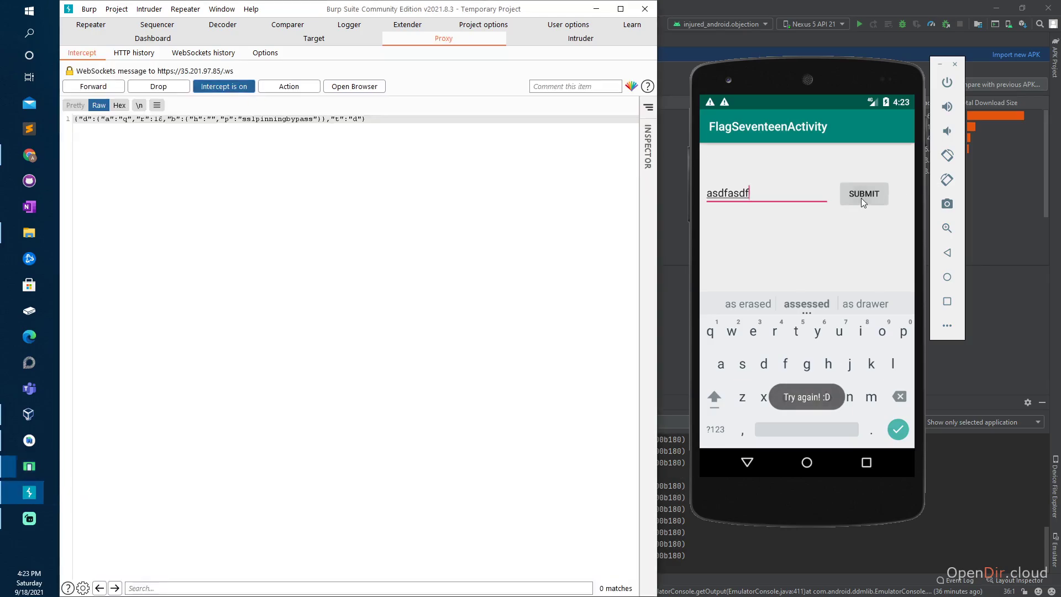
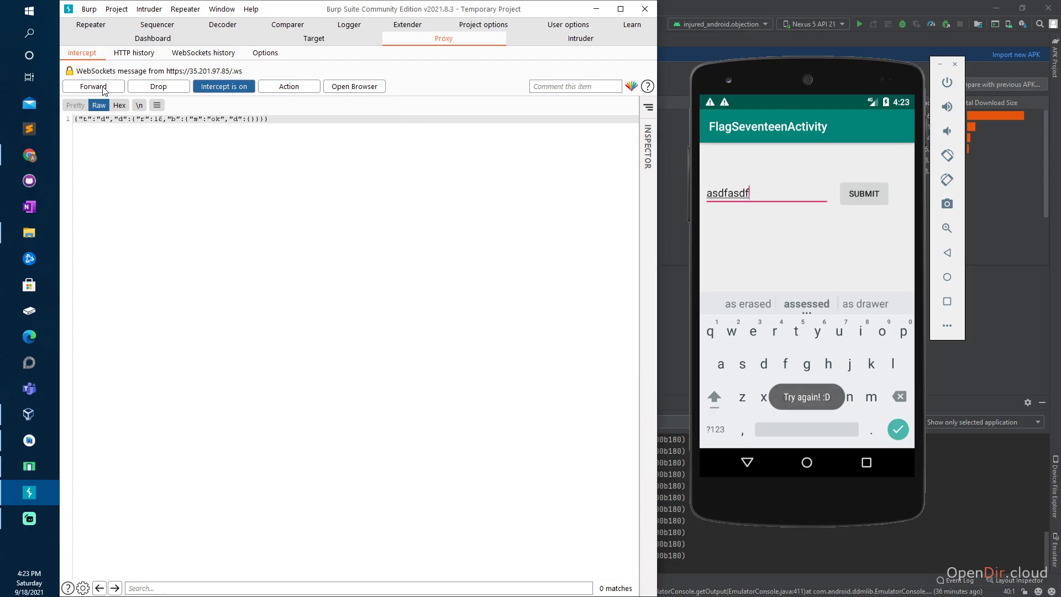
{"action": "left_click", "coordinate": [103, 87]}
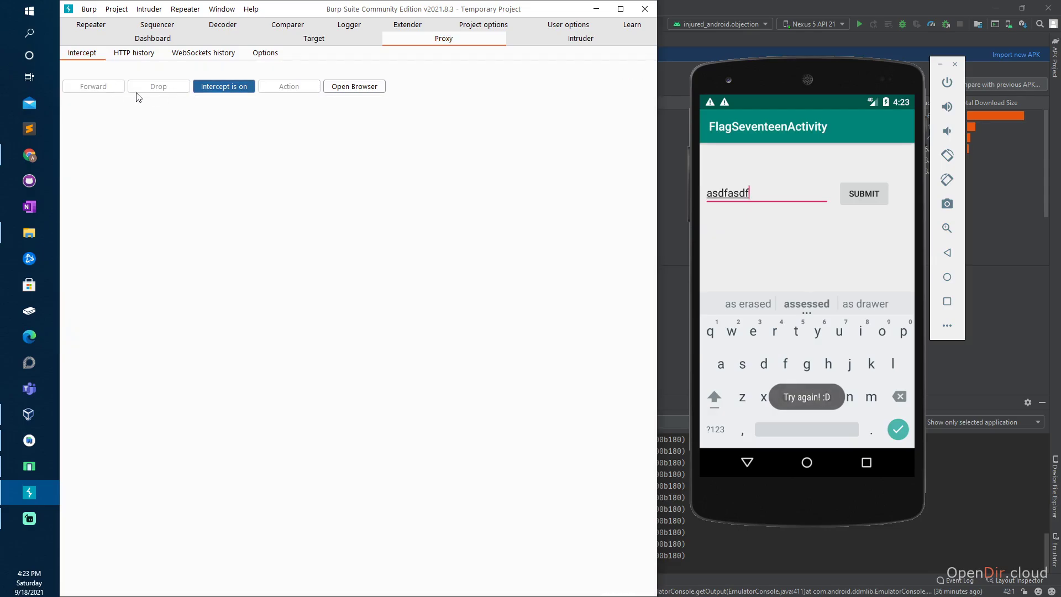
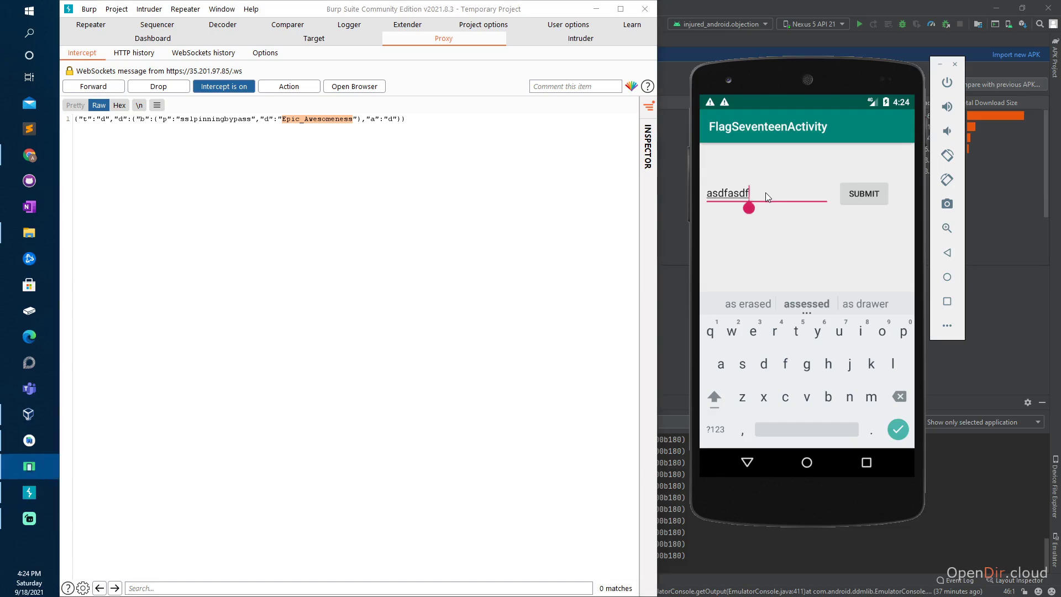
- Clear the trial entry from the flag field in FlagSeventeenActivity
{"action": "key", "text": "BackSpace"}
{"action": "key", "text": "BackSpace"}
{"action": "key", "text": "BackSpace"}
{"action": "key", "text": "BackSpace"}
{"action": "key", "text": "BackSpace"}
{"action": "key", "text": "BackSpace"}
{"action": "key", "text": "BackSpace"}
{"action": "key", "text": "BackSpace"}
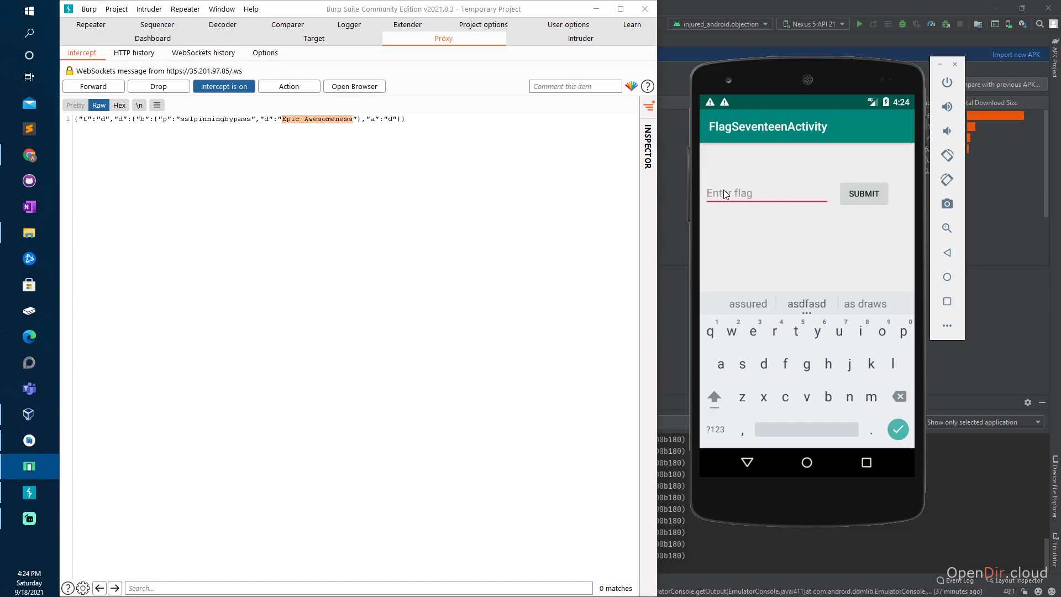
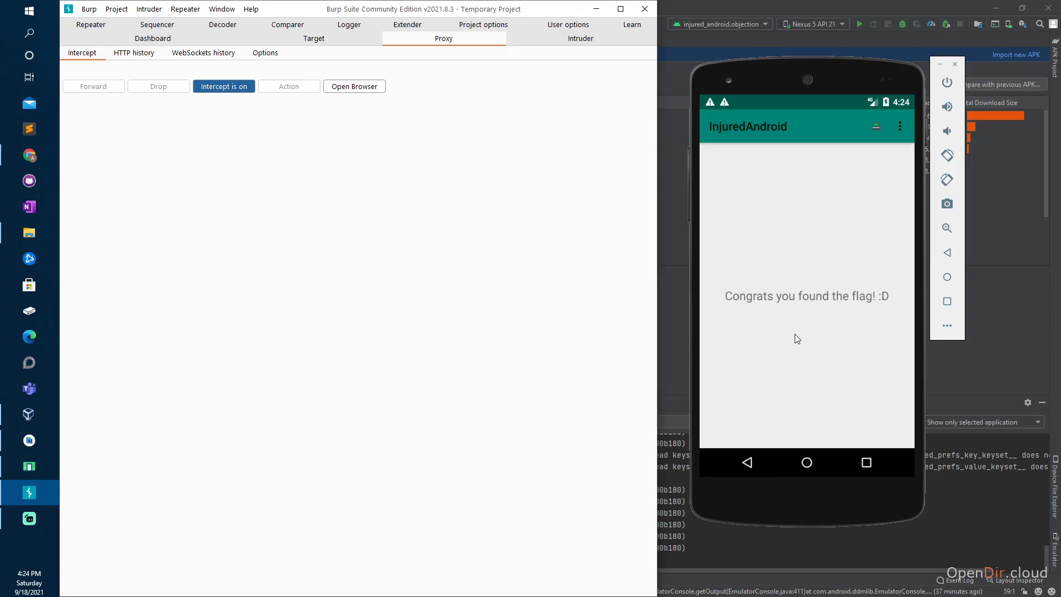
- Leave the congratulations screen and forward the pending sslpinningbypass WebSocket messages, returning focus to the flag field for editing
{"action": "left_click", "coordinate": [747, 462]}
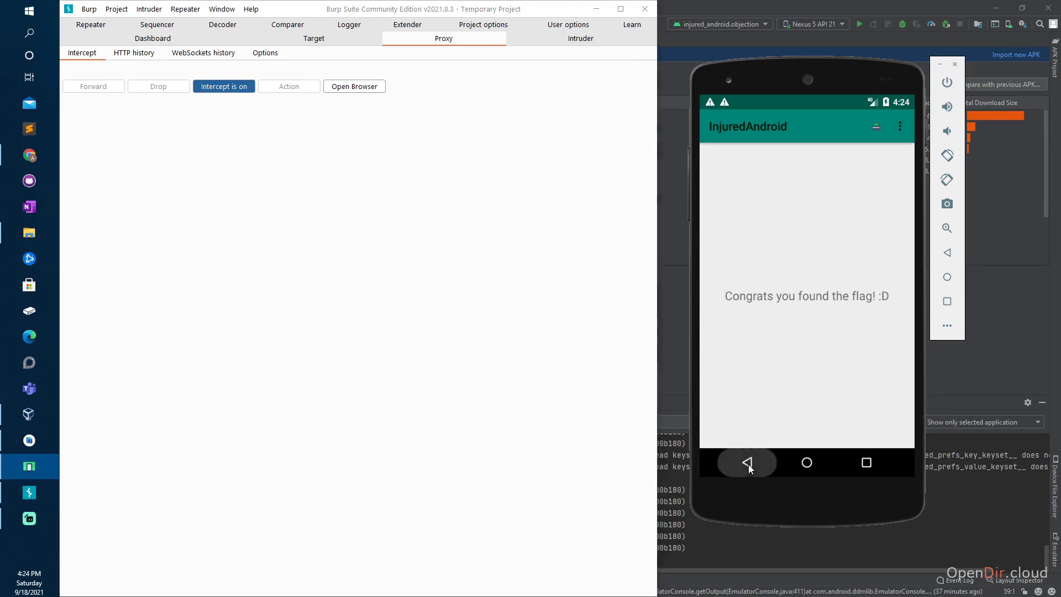
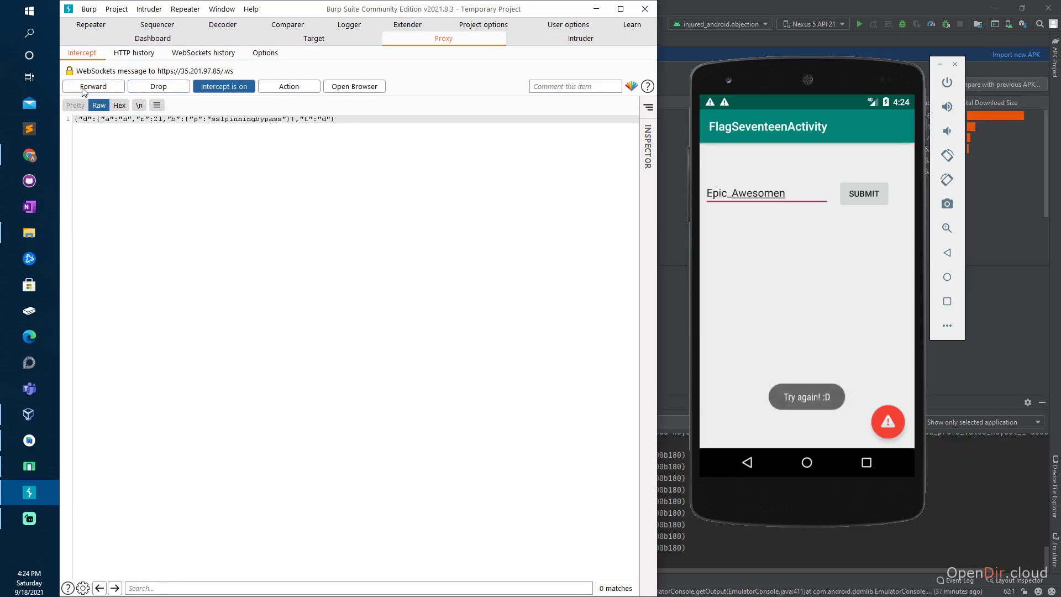
{"action": "left_click", "coordinate": [84, 89]}
{"action": "left_click", "coordinate": [84, 88]}
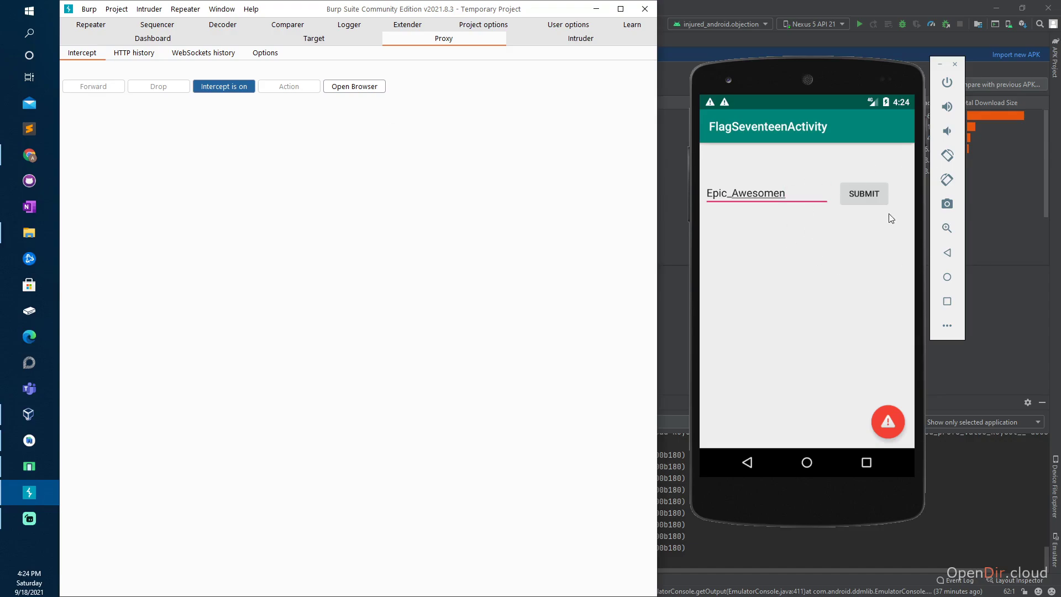
{"action": "left_click", "coordinate": [791, 191]}
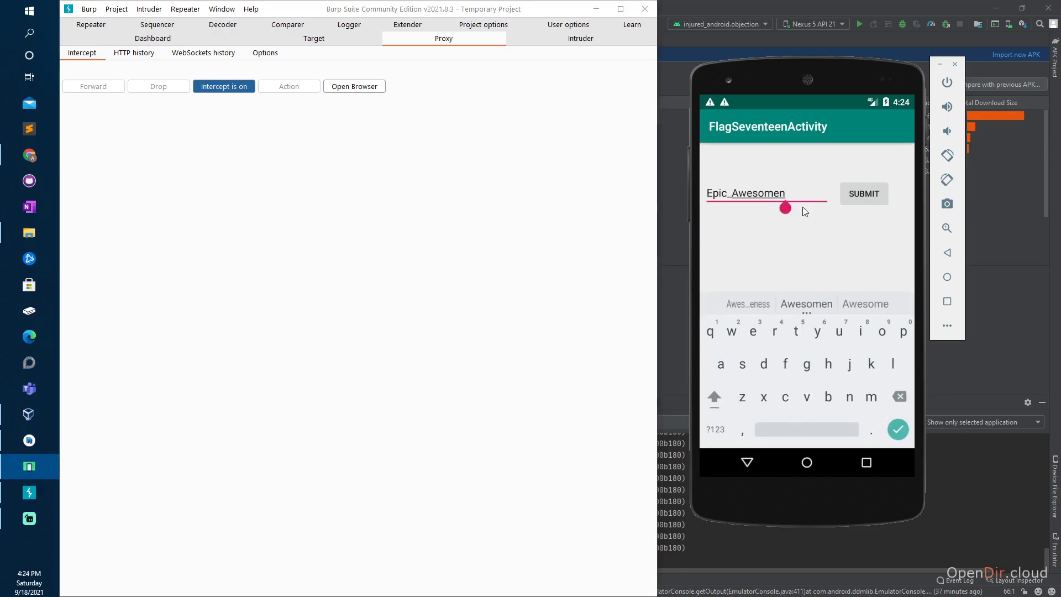